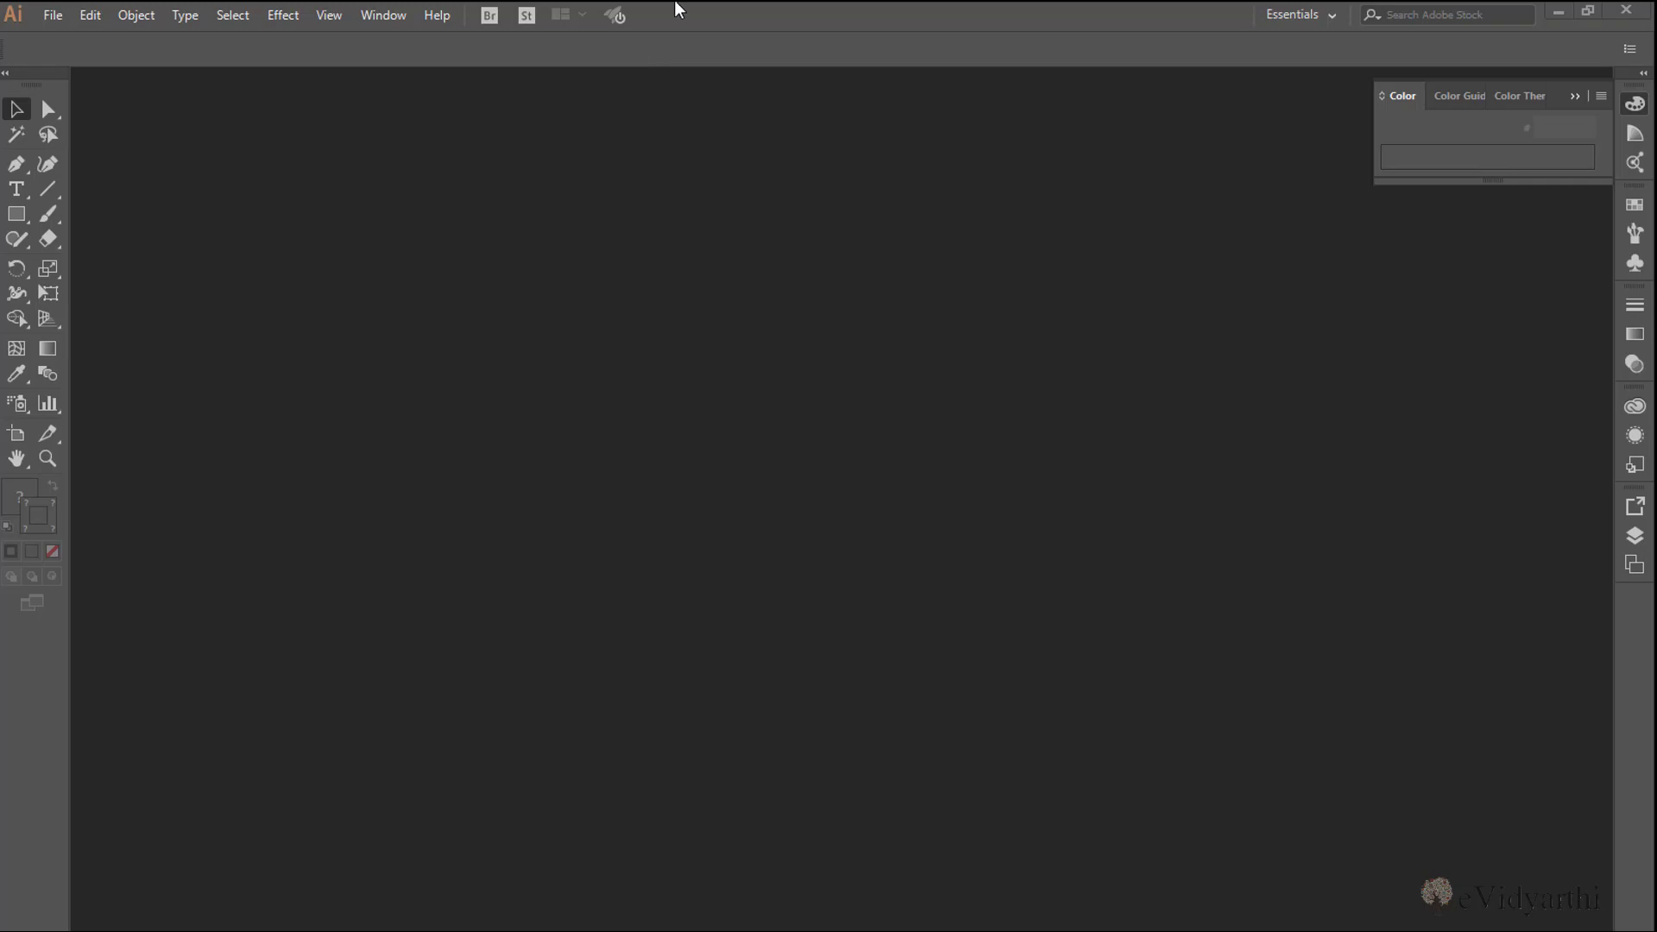
Step: Create a new document with the default preset and collapse the Color panel
click(48, 18)
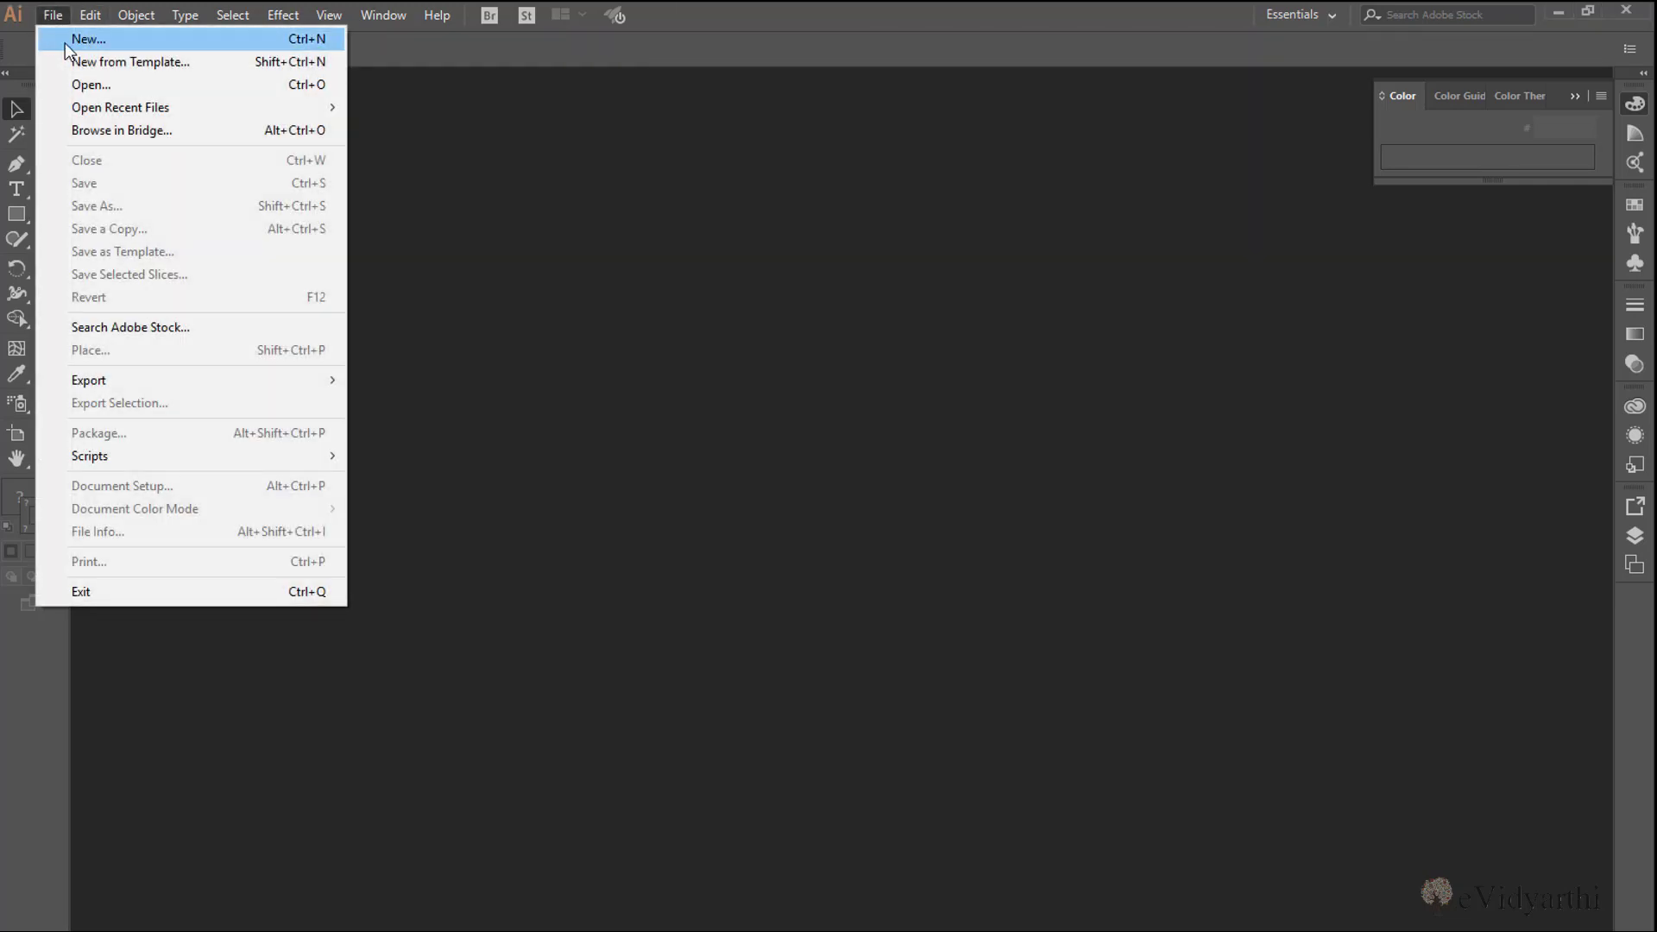
click(66, 42)
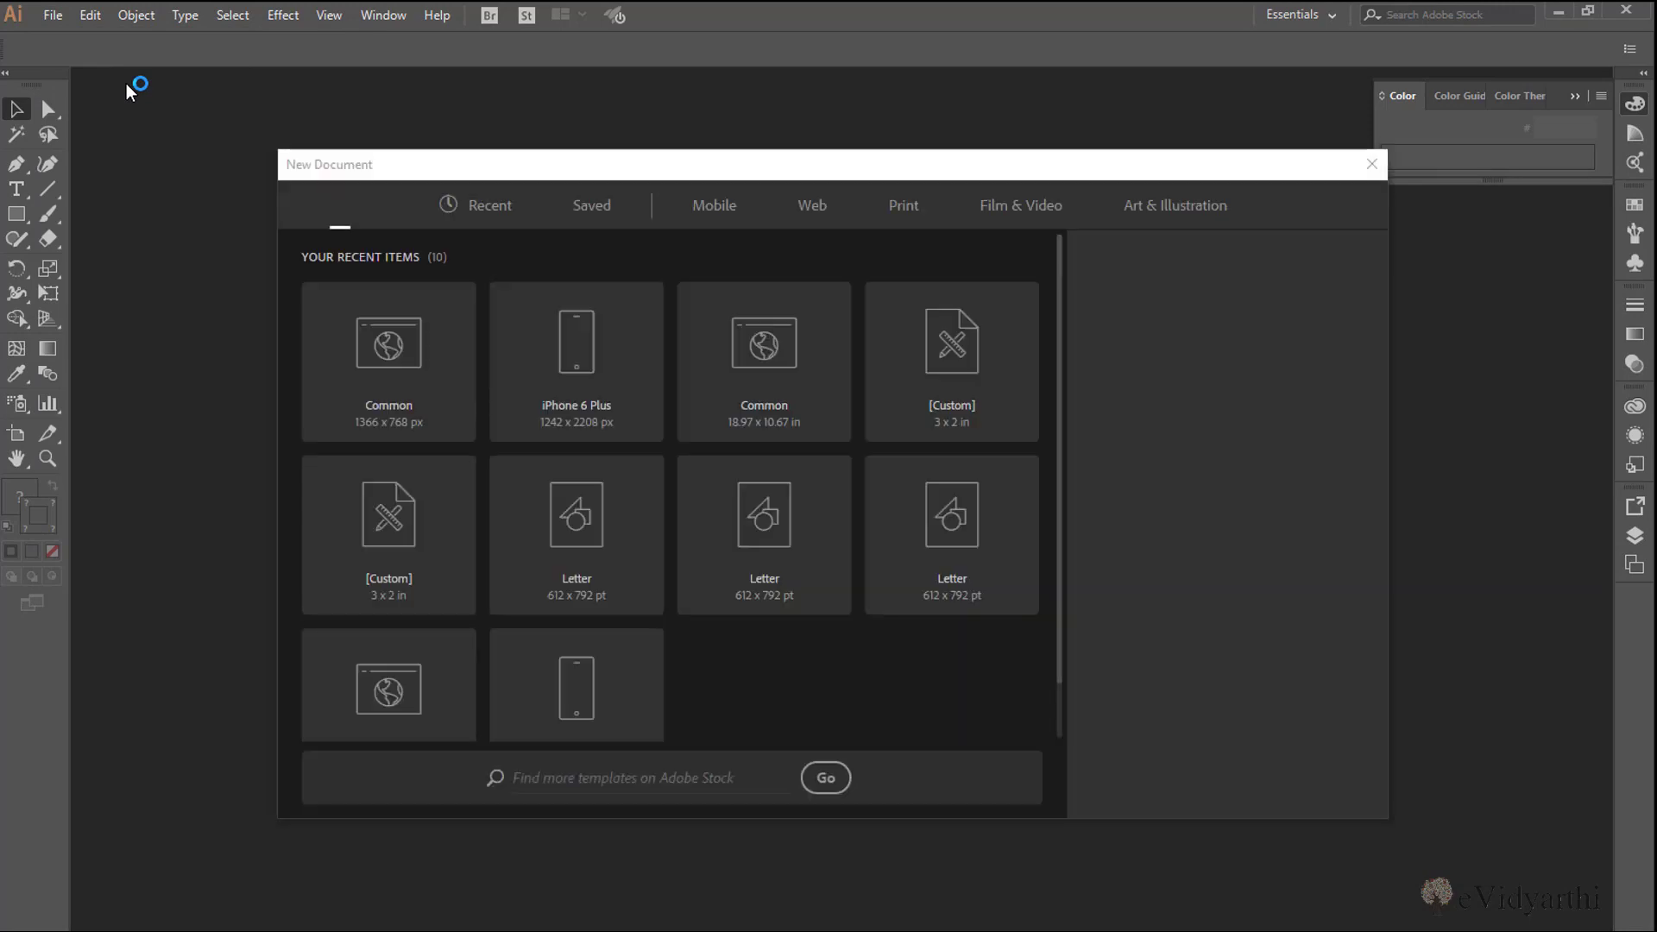
key(Return)
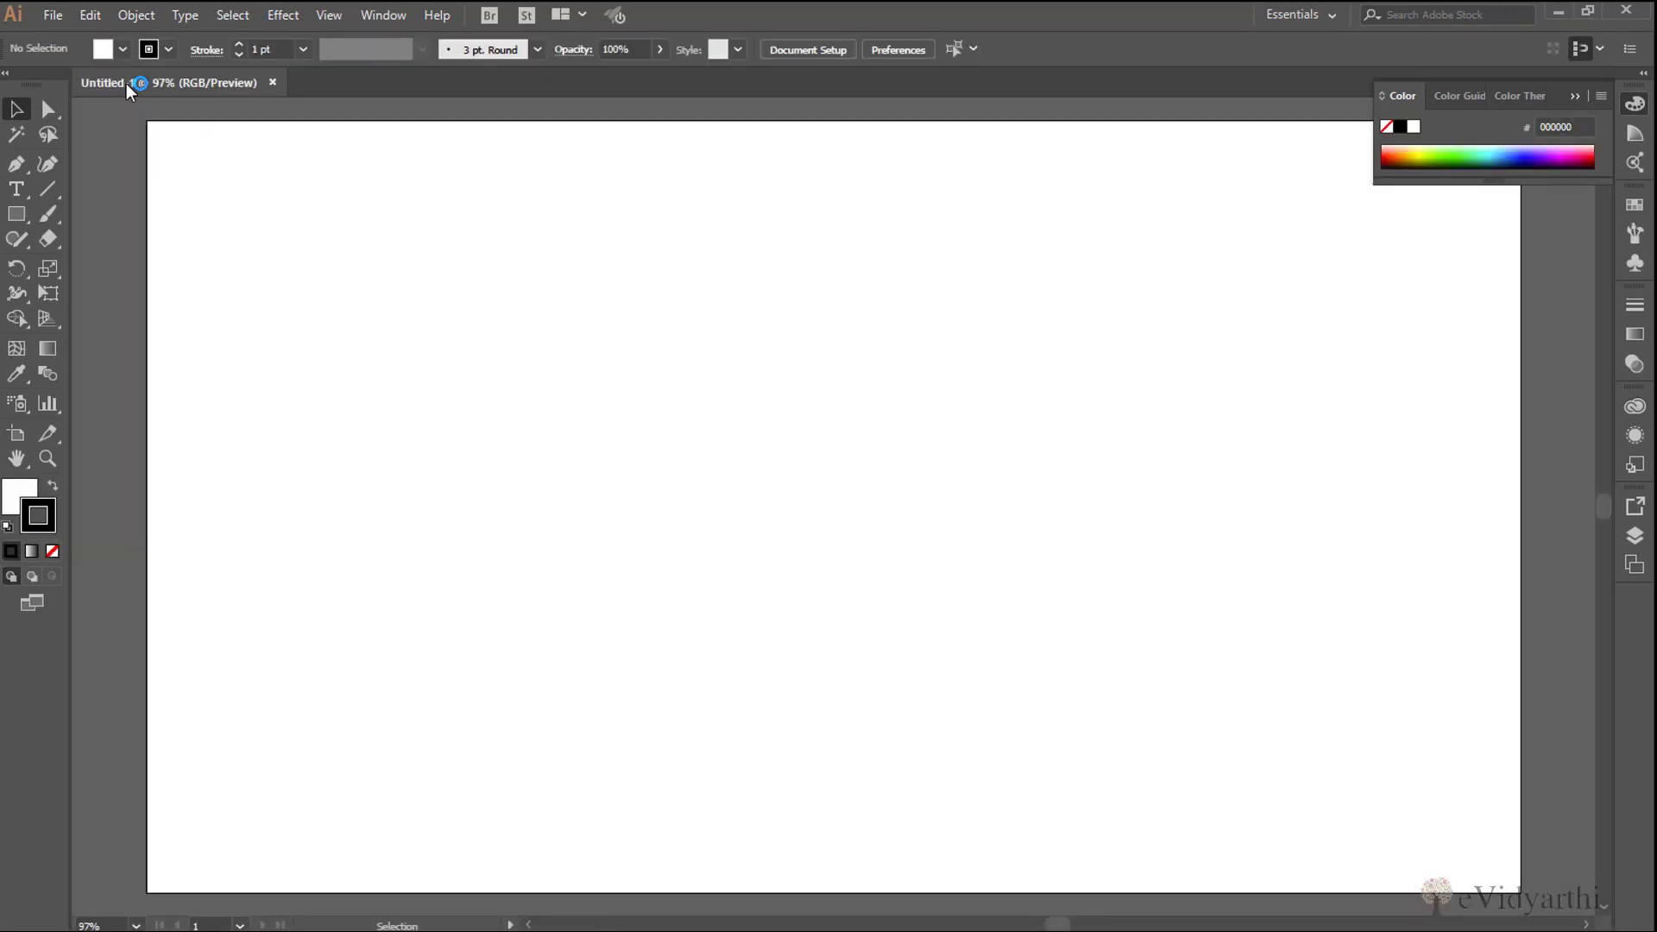
click(1579, 95)
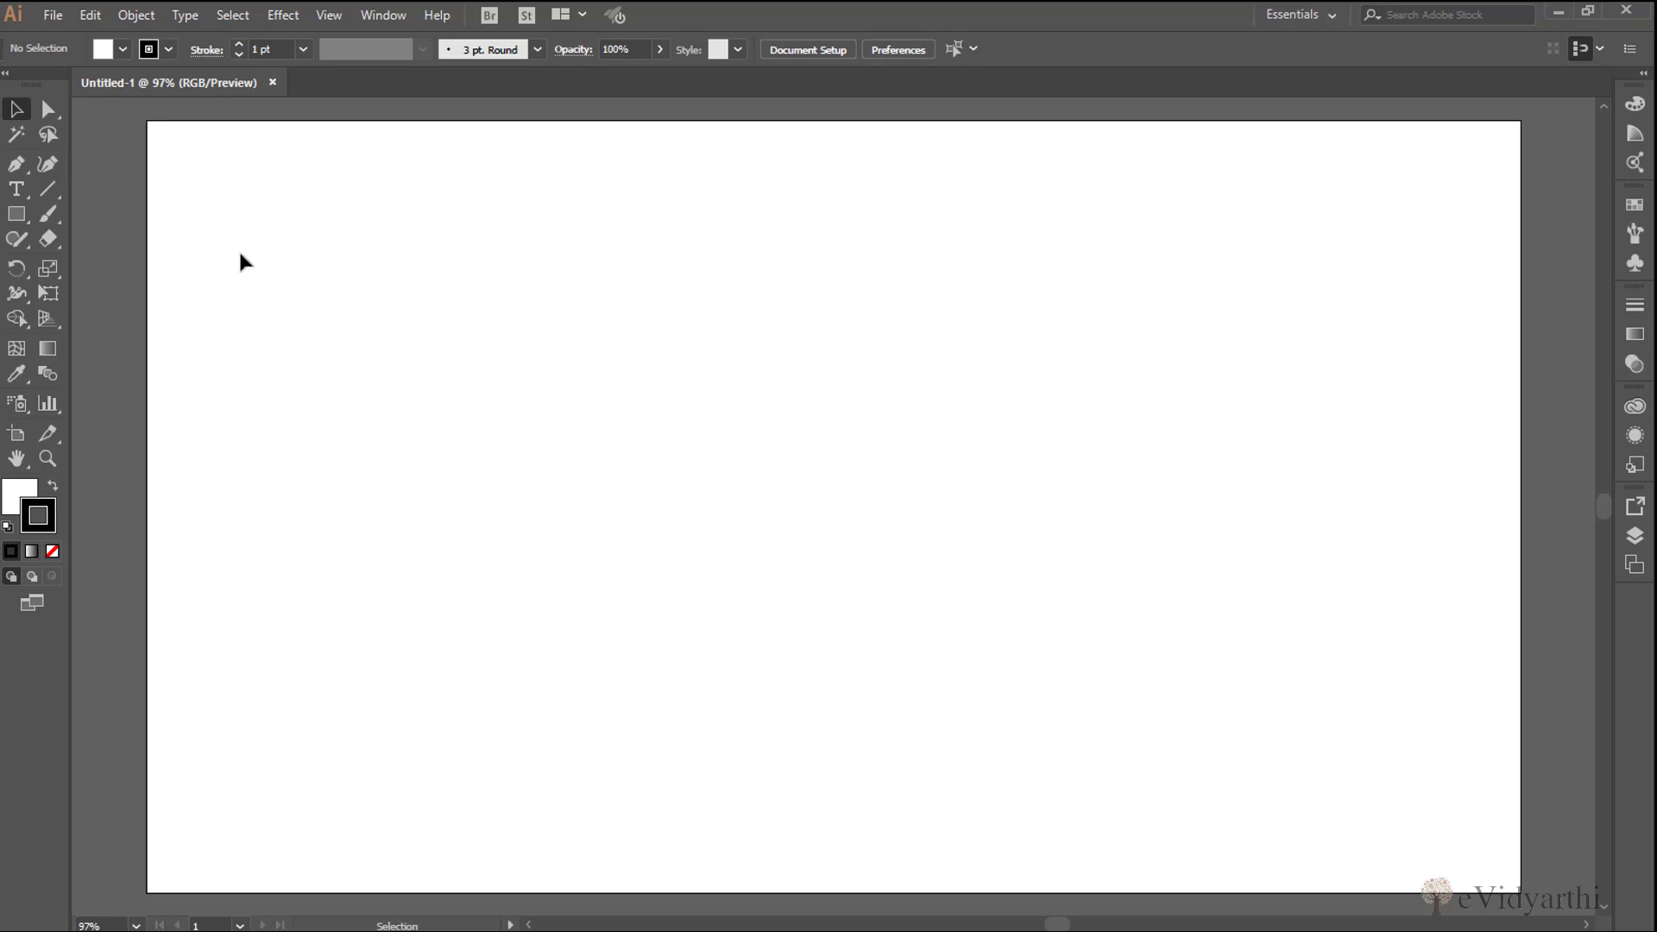
Step: Draw a wavy freehand curve across the artboard with the Pencil tool
click(16, 239)
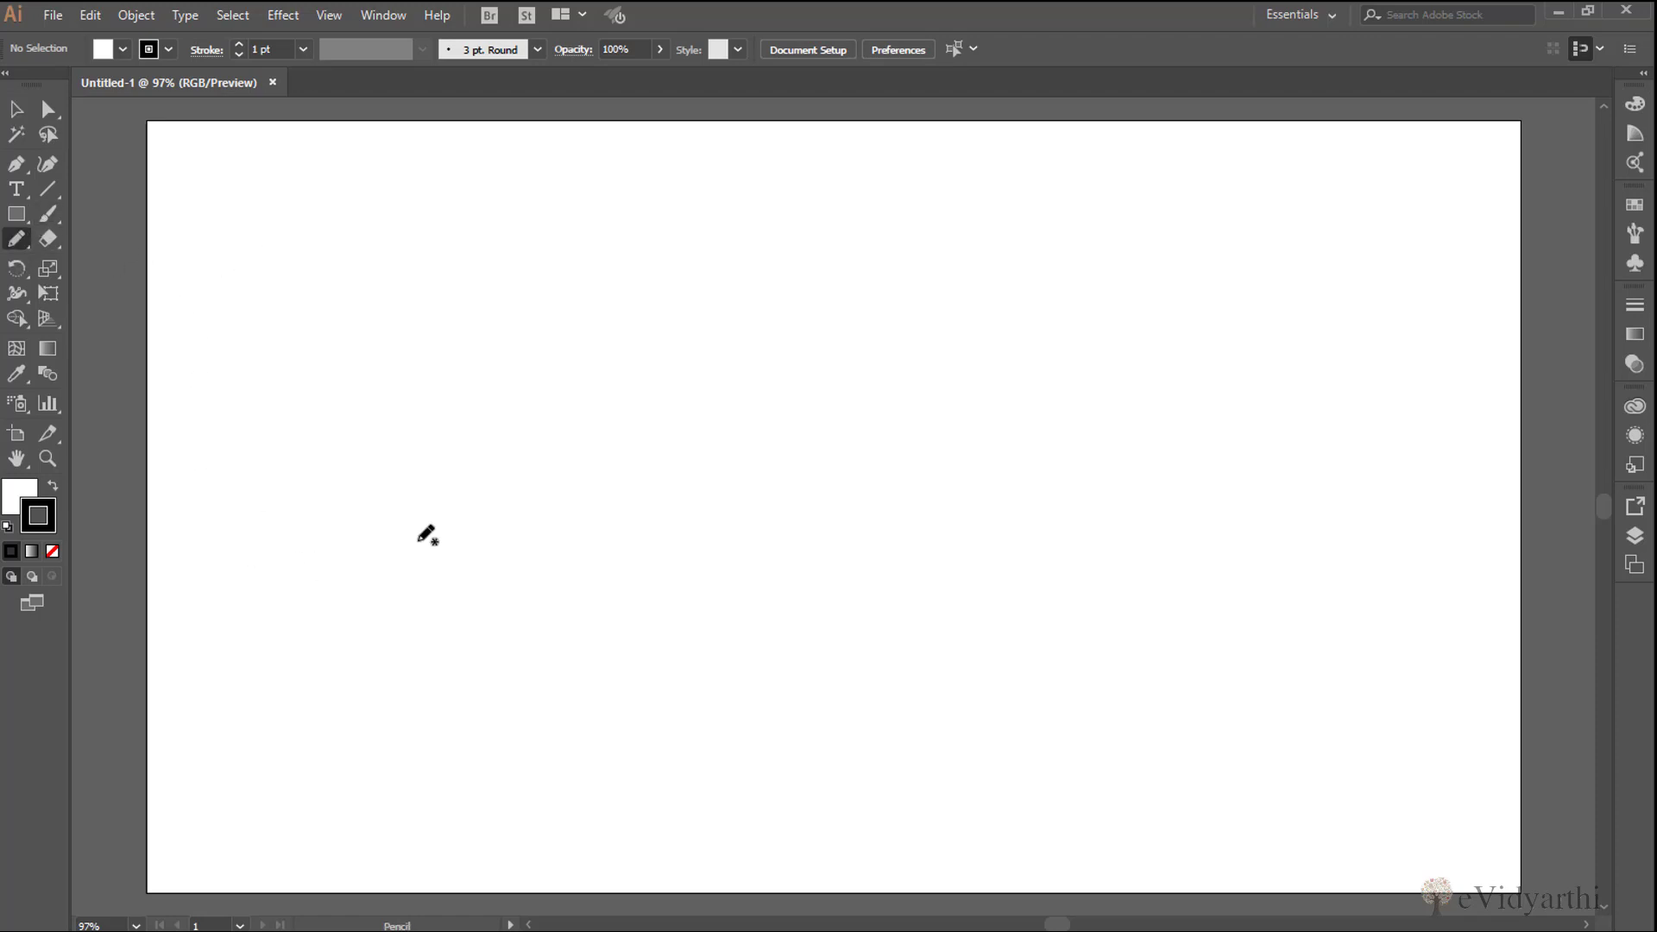
mouse_move(237, 576)
mouse_down()
mouse_move(368, 481)
mouse_move(635, 613)
mouse_move(1063, 505)
mouse_move(1381, 614)
mouse_up()
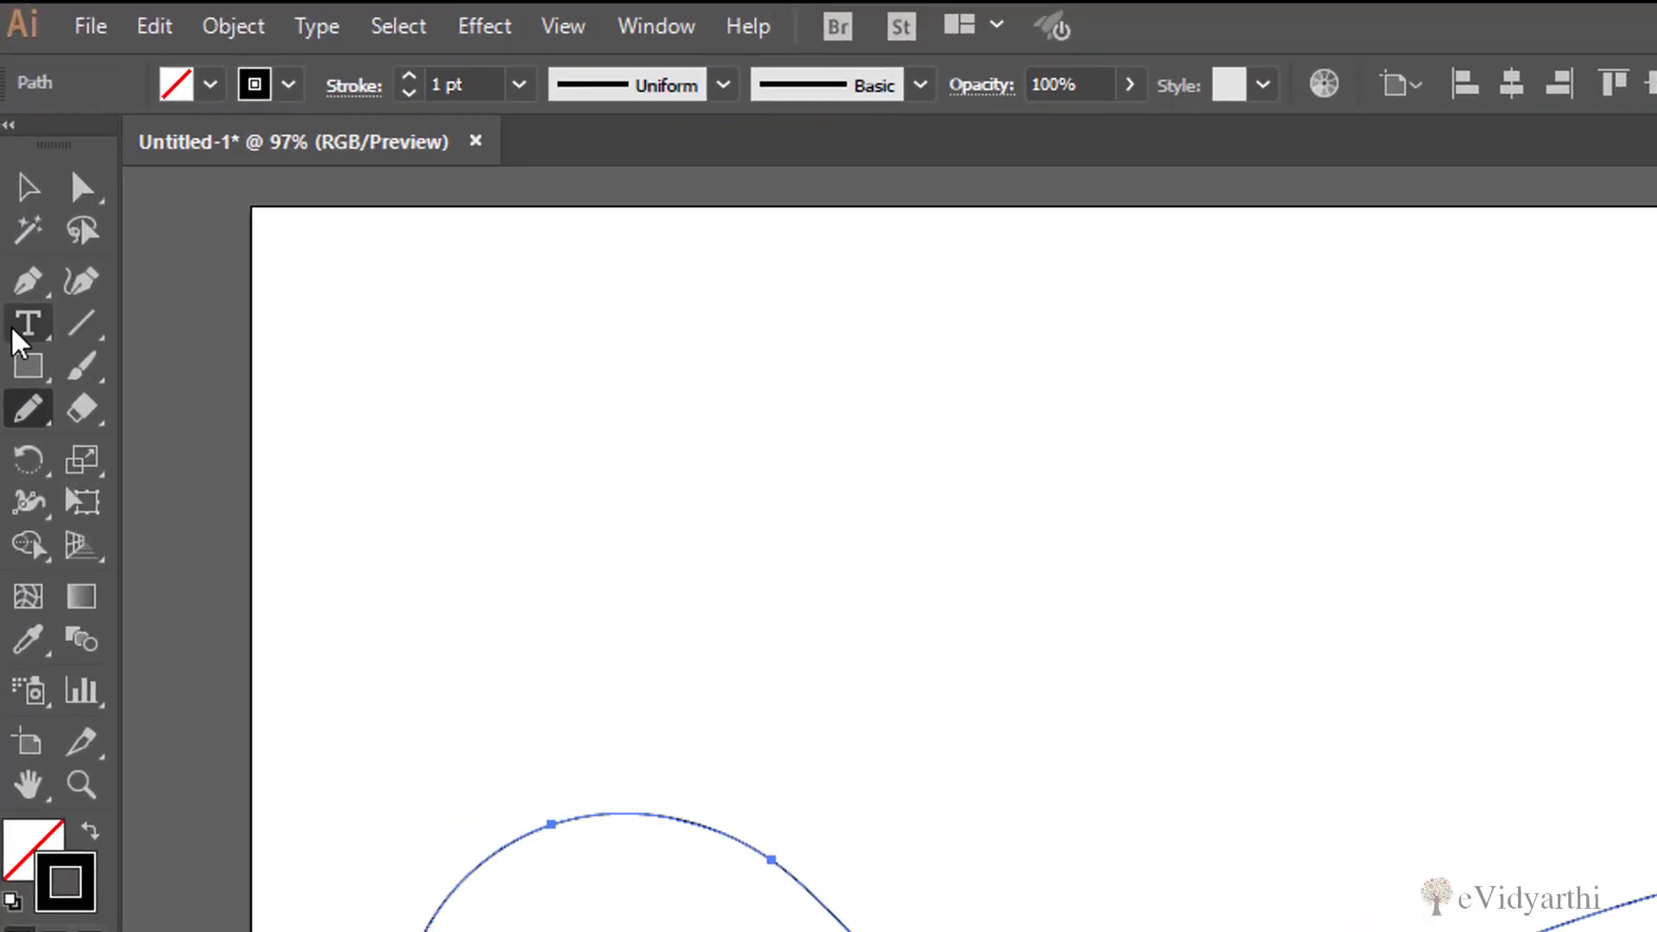
Step: Choose the Type on a Path tool from the Type tool flyout
click(21, 331)
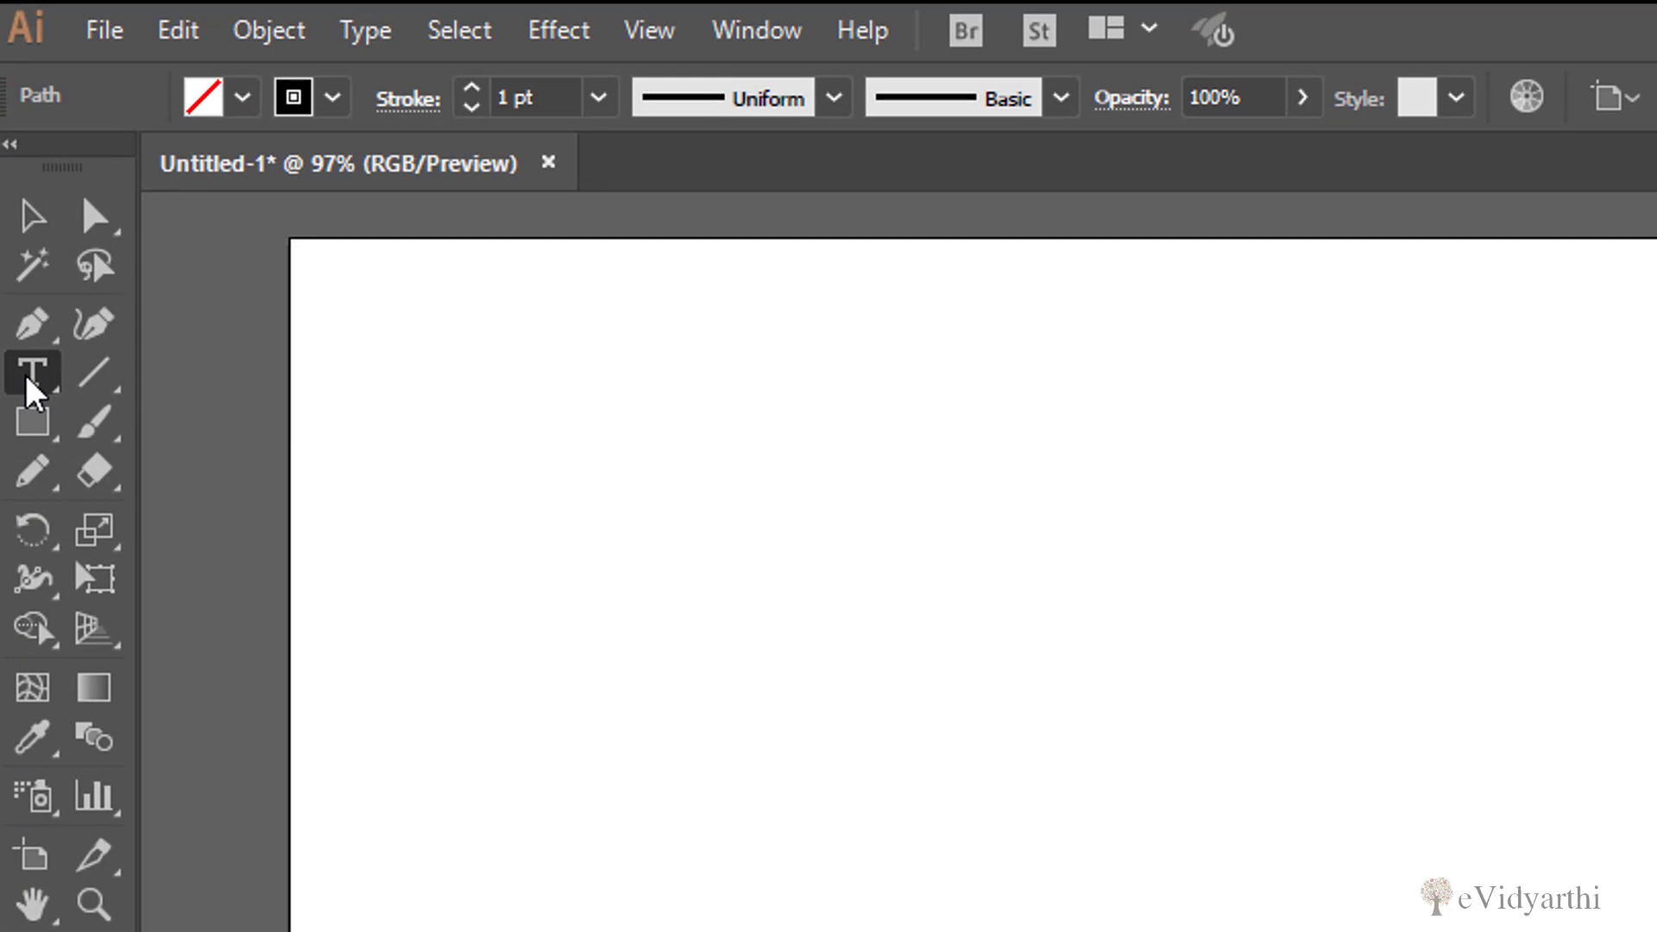
click(27, 379)
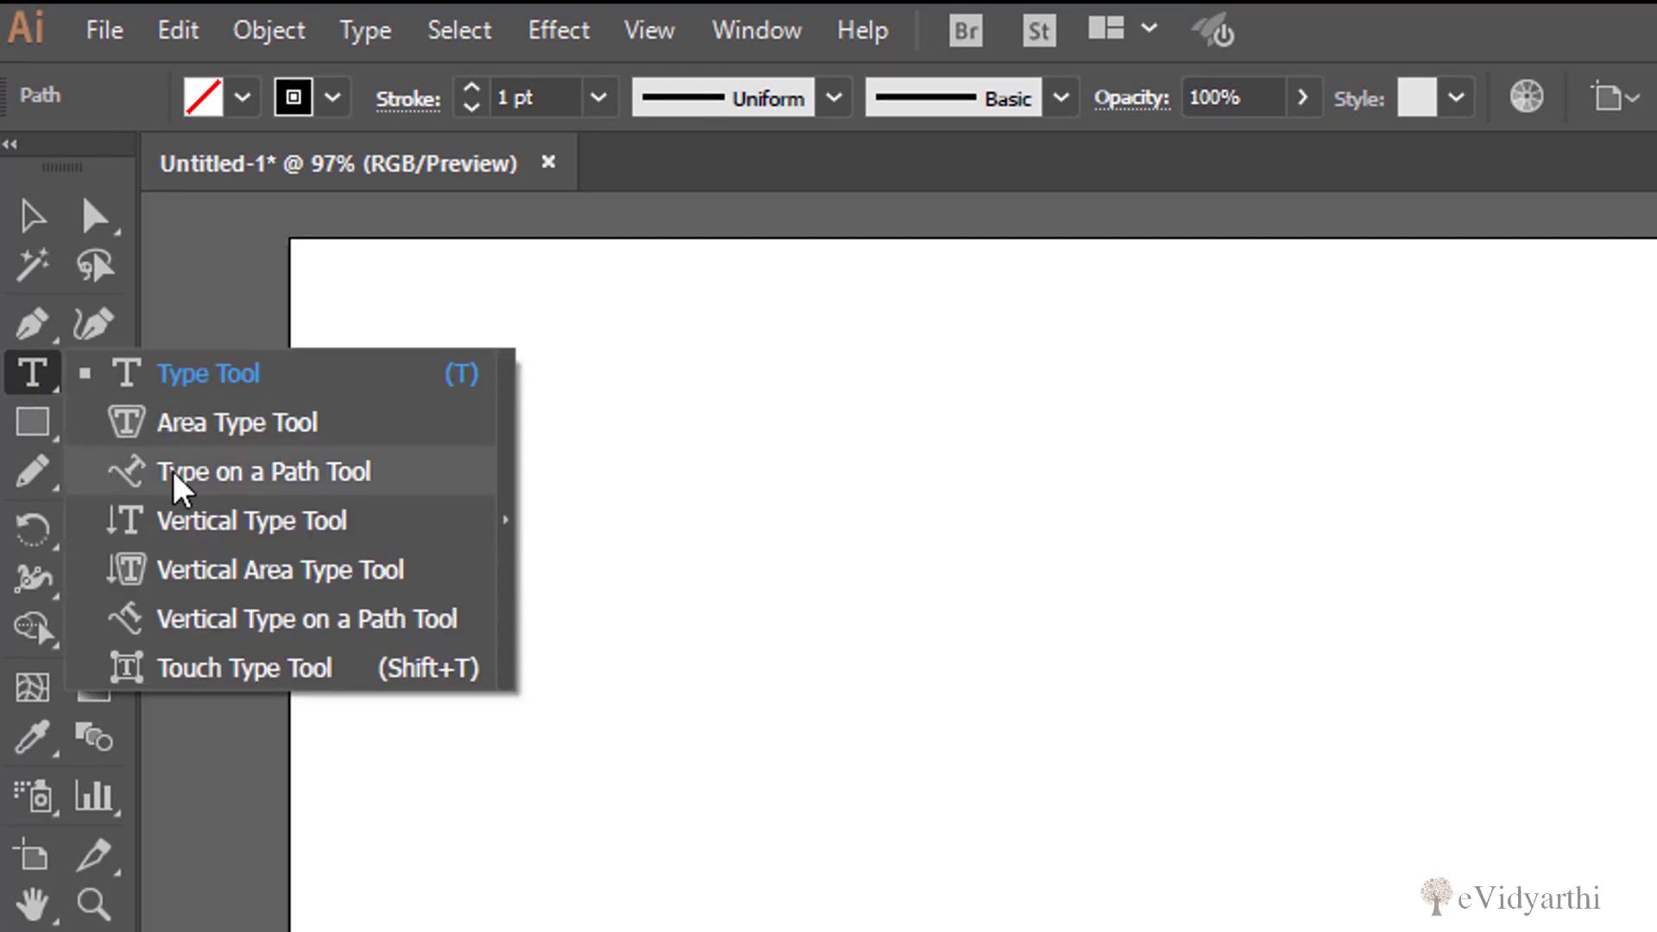
click(268, 485)
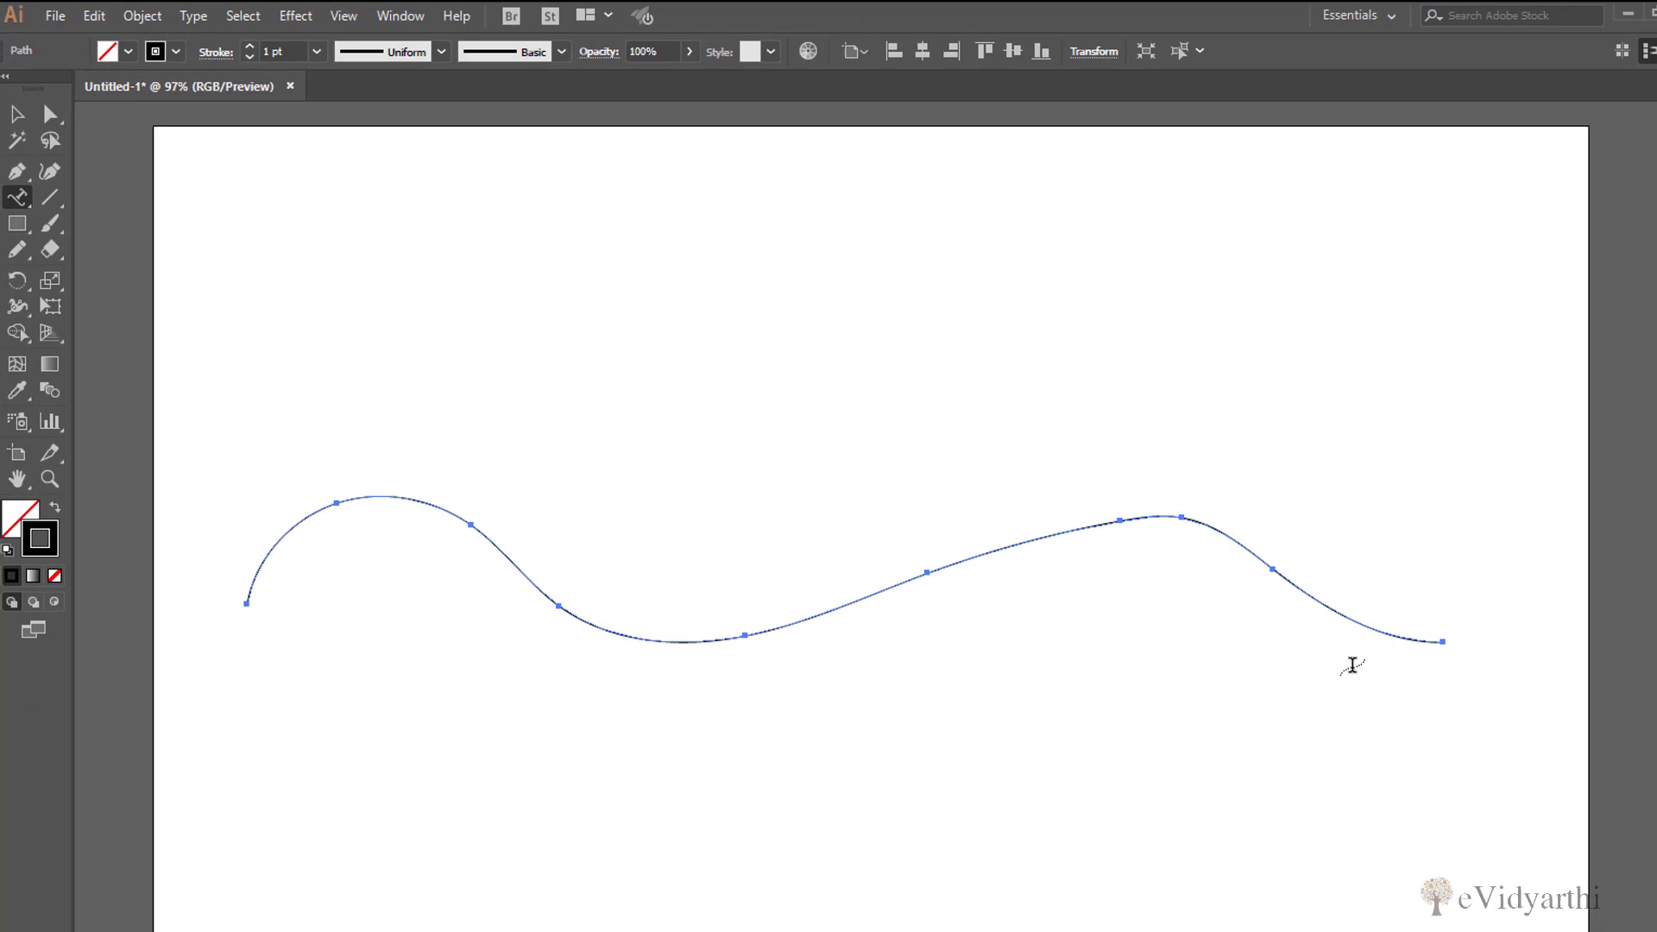
Step: Start Lorem ipsum text at the curve's left end and raise it to 24 pt
click(247, 595)
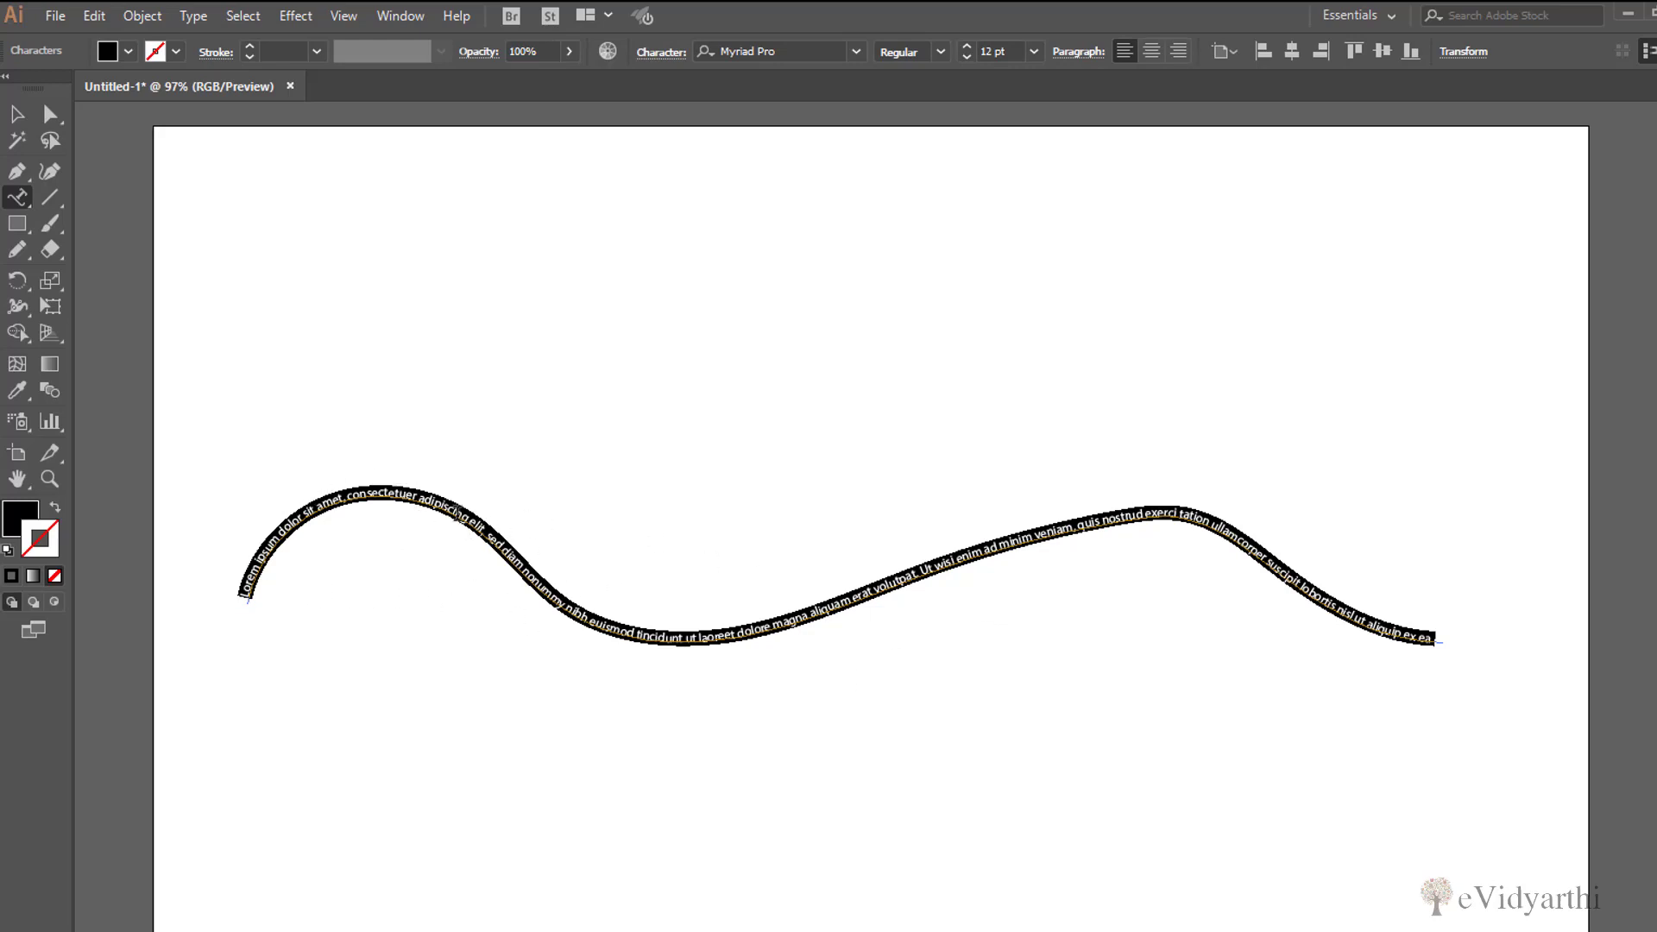
click(966, 48)
click(967, 49)
click(967, 49)
click(967, 49)
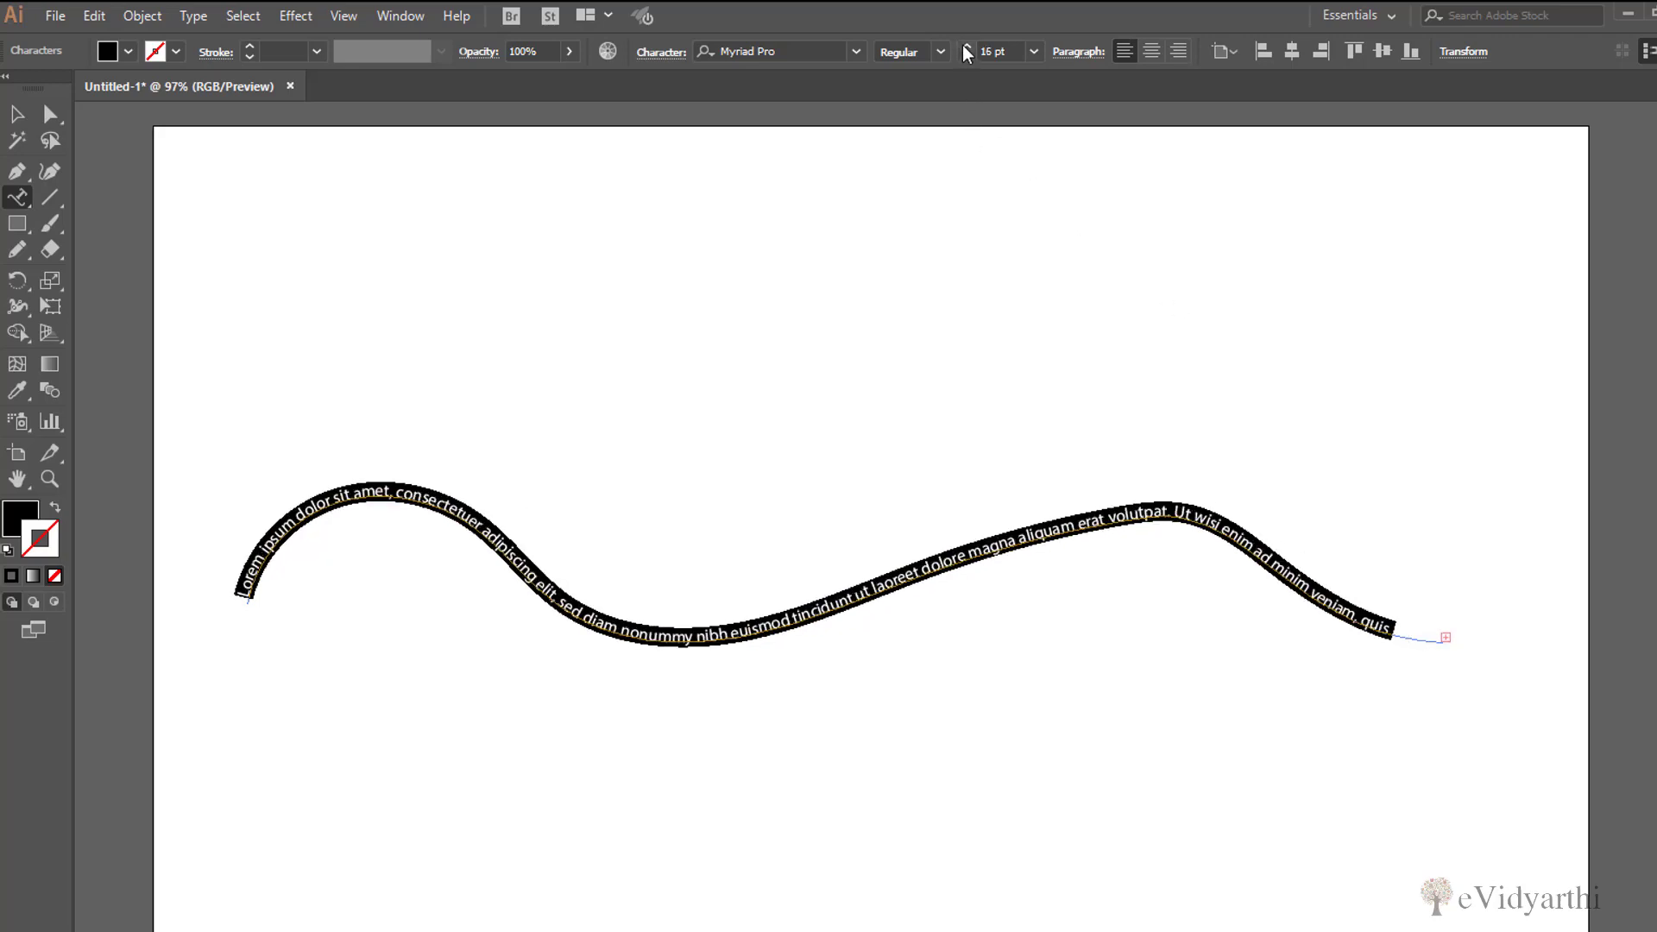
click(967, 49)
click(967, 48)
click(966, 48)
click(967, 49)
click(967, 48)
click(967, 49)
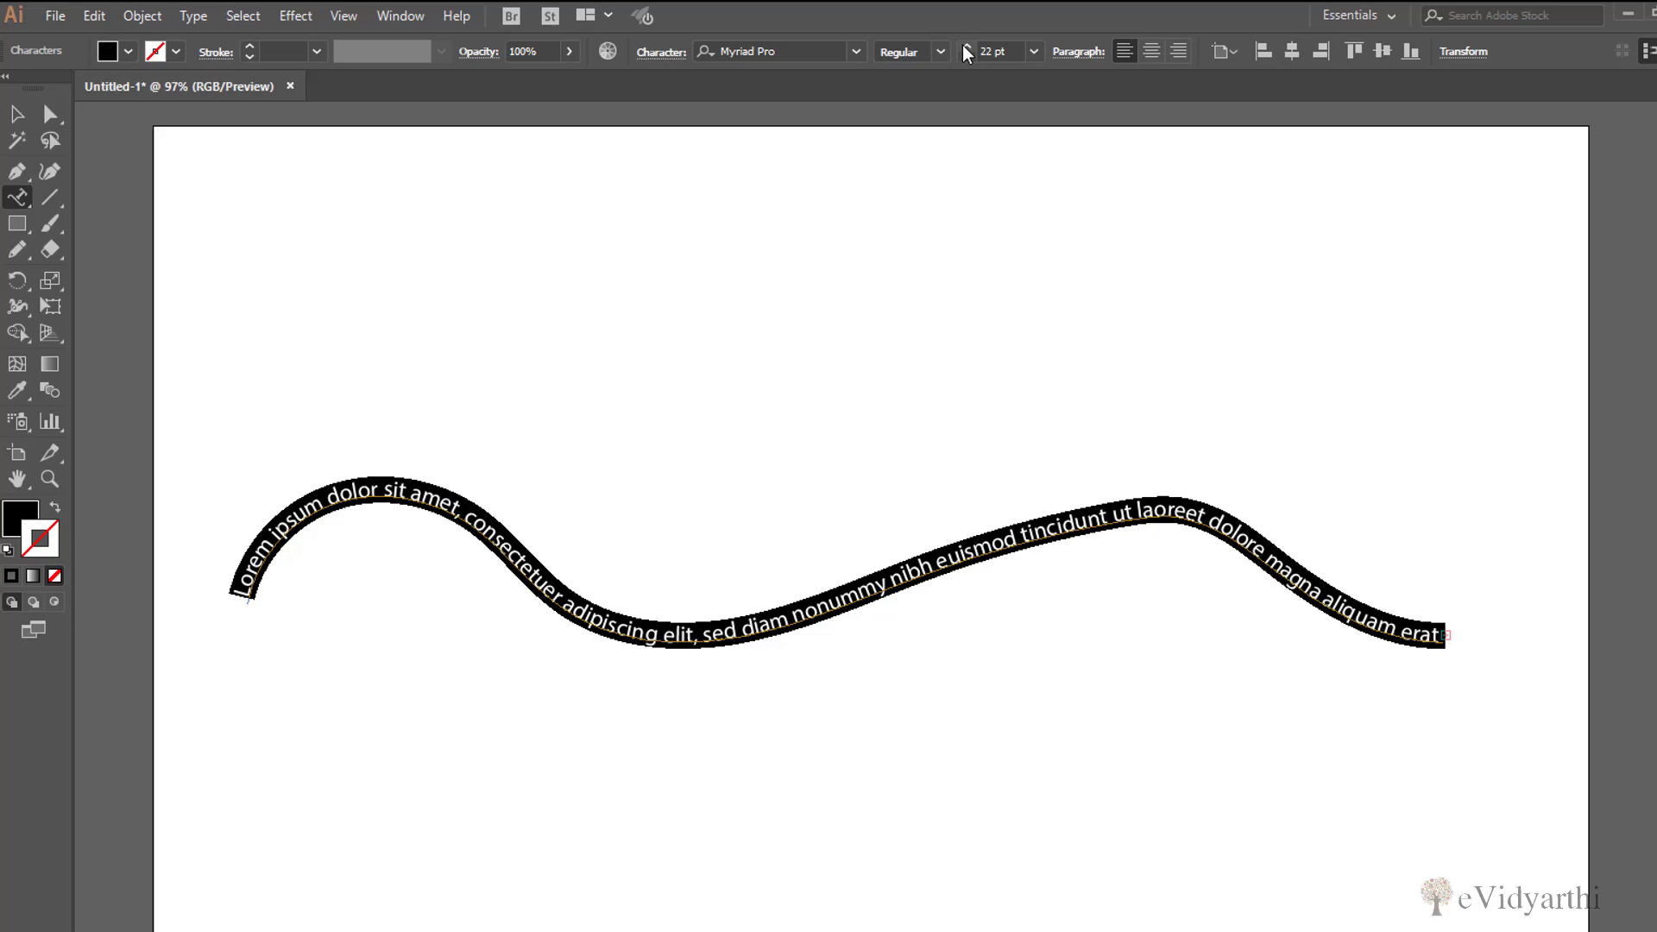
click(967, 49)
click(967, 49)
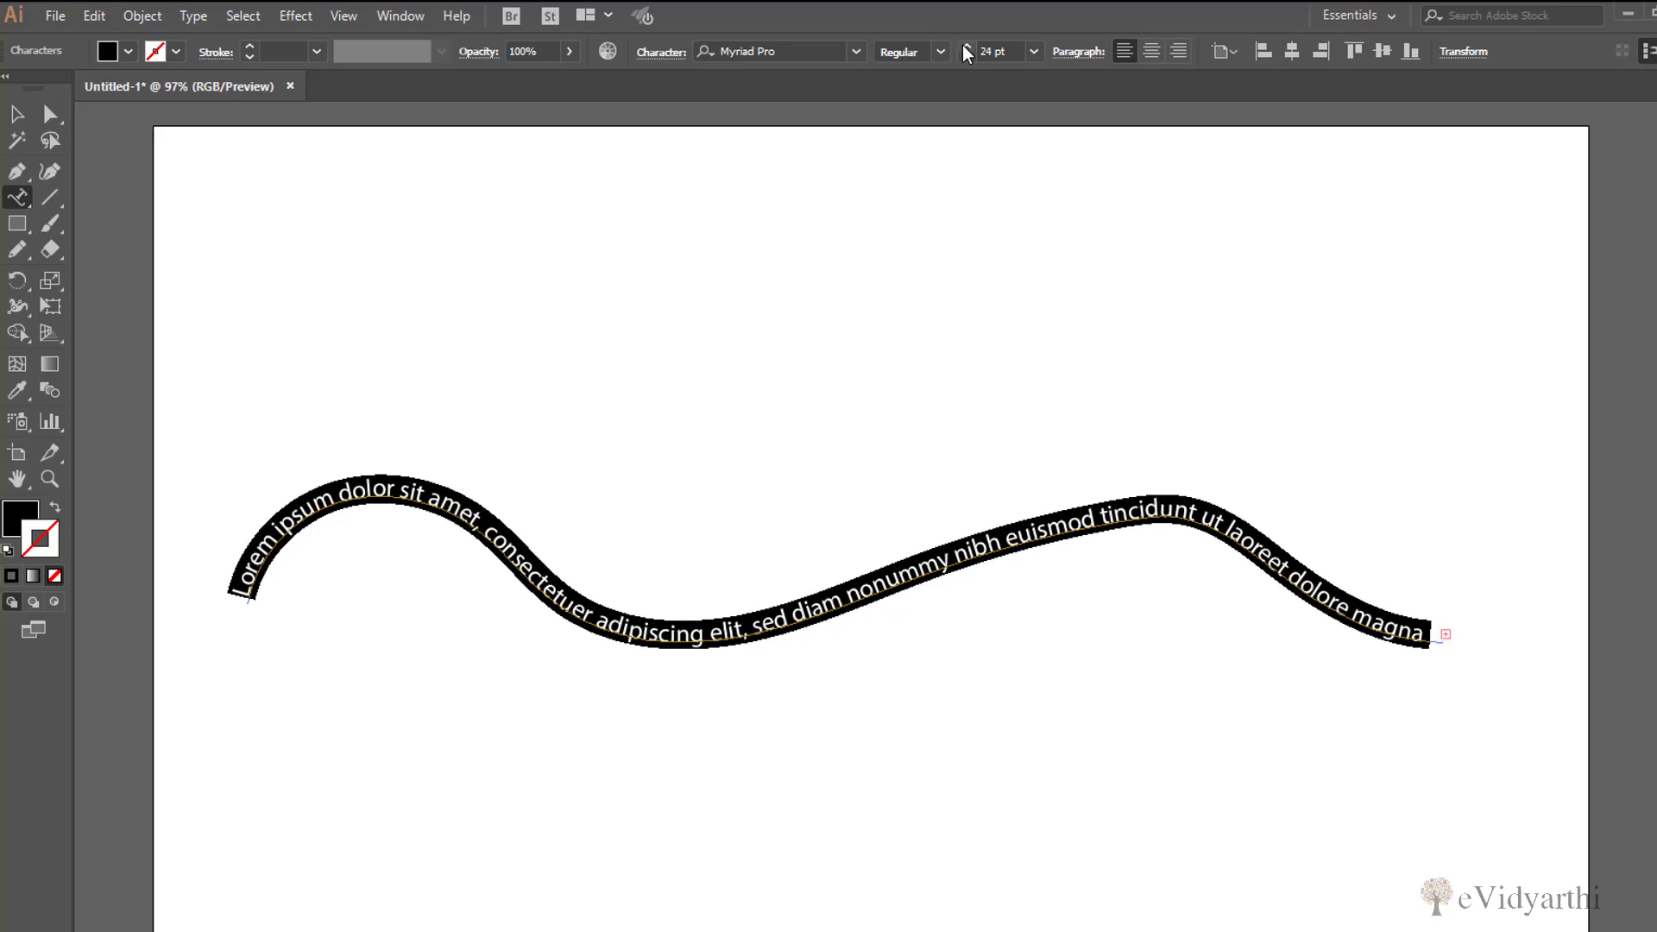
Step: Zoom in and drag the path text's start bracket up to the first crest
click(19, 115)
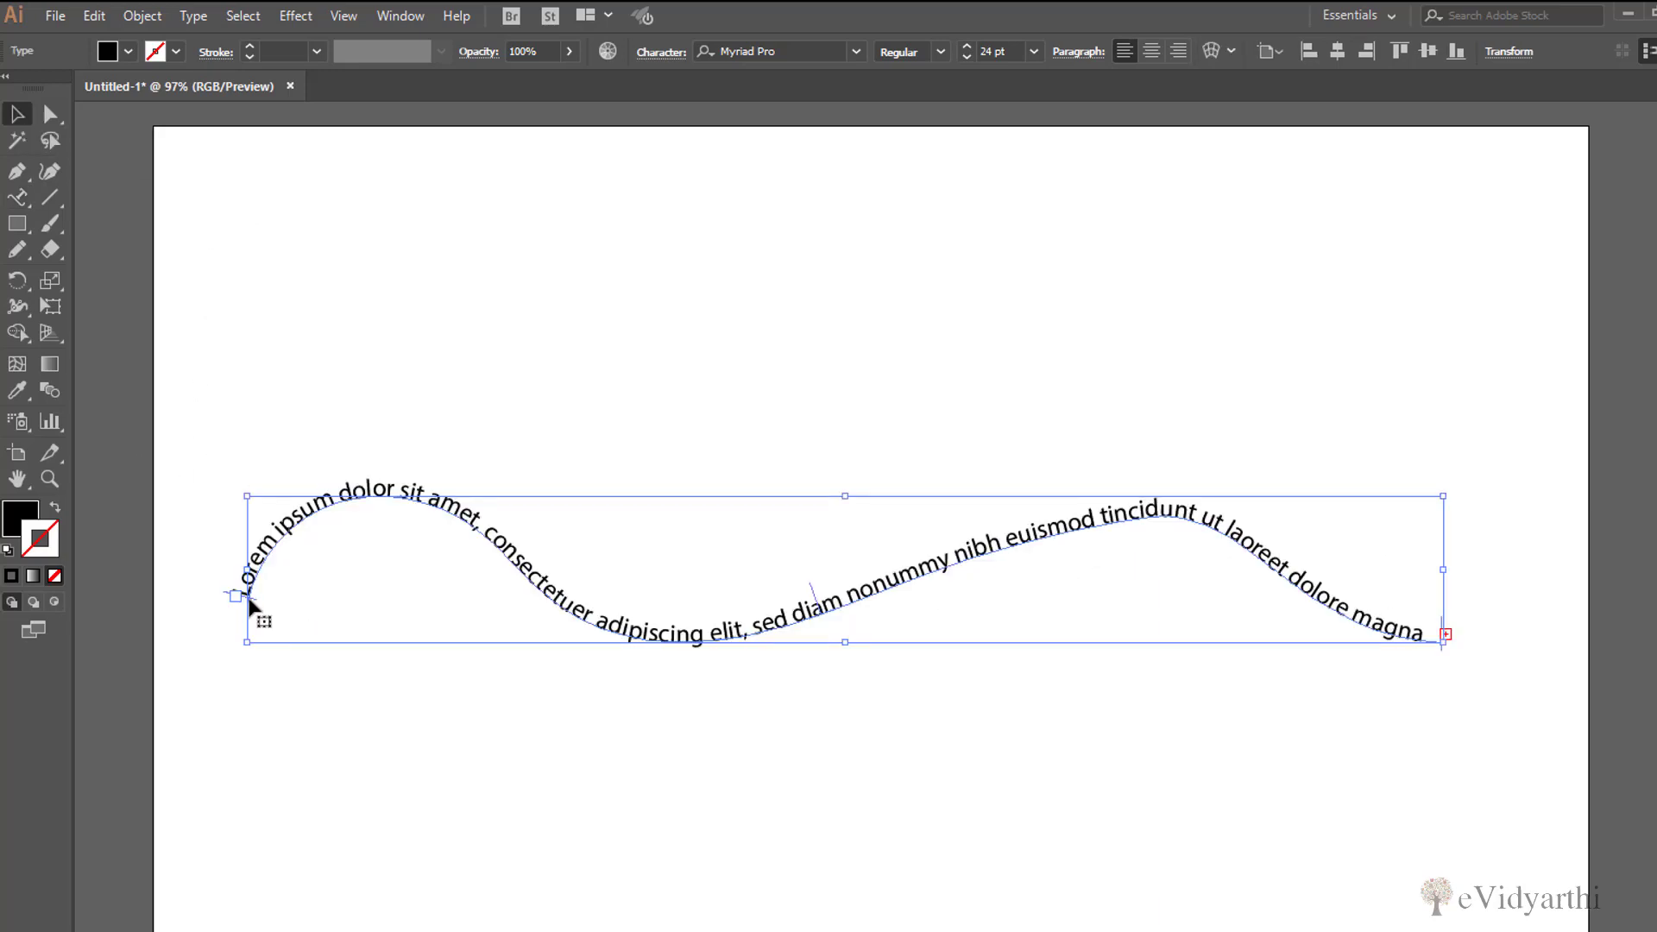
click(385, 661)
key(ctrl+plus)
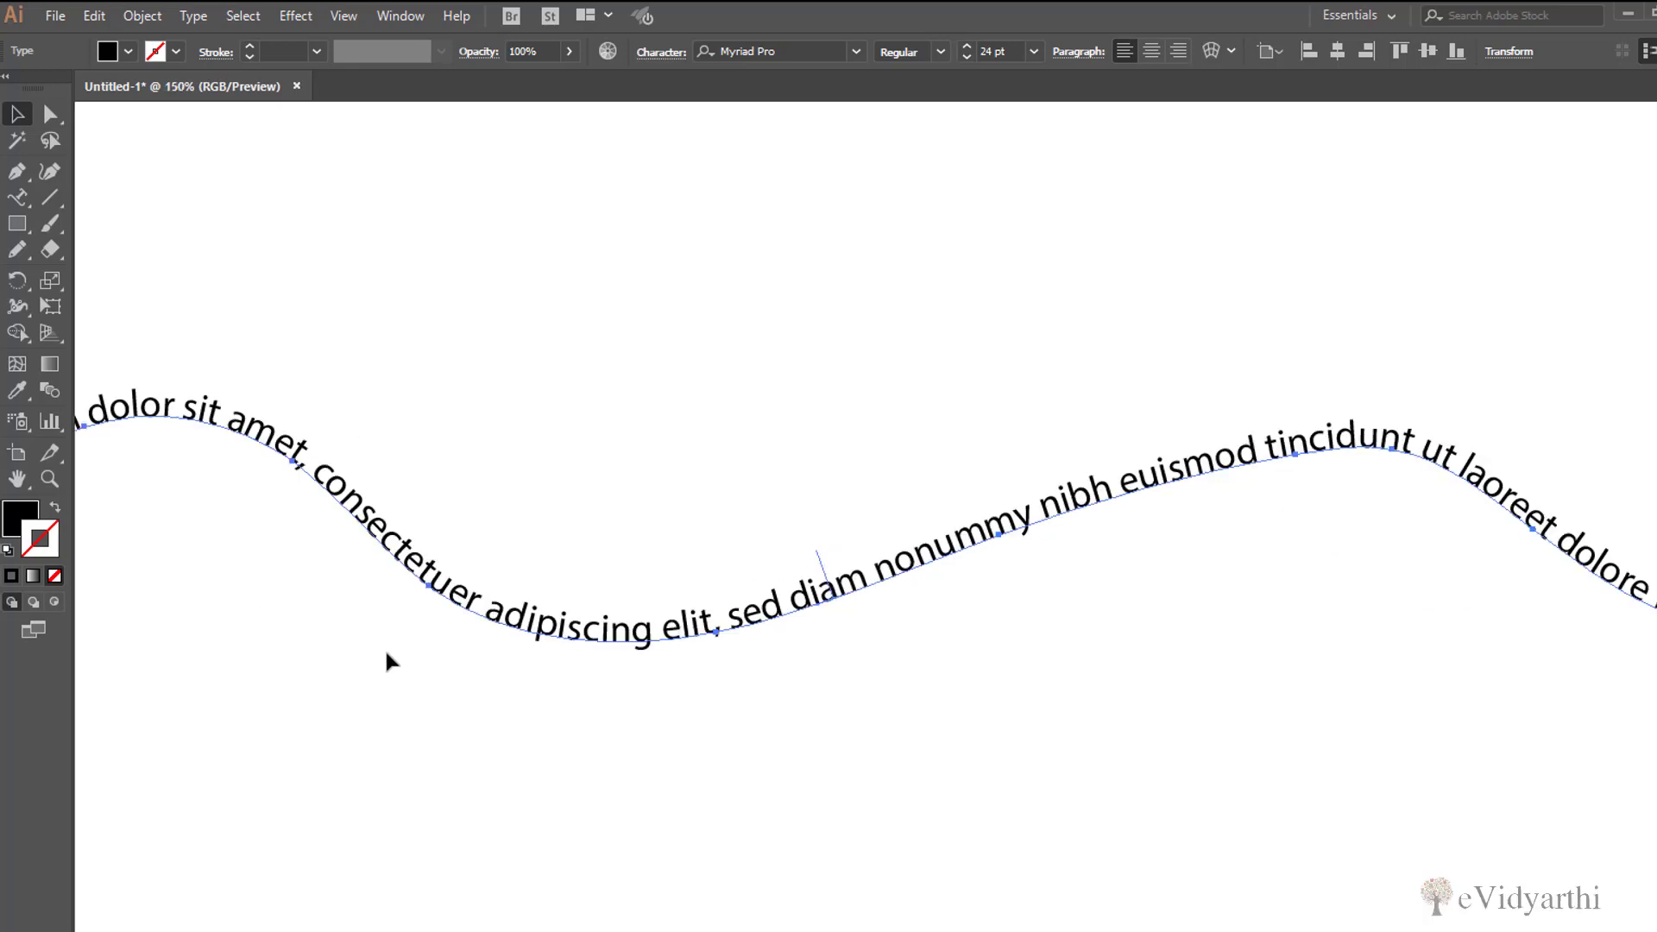
key(ctrl+plus)
scroll(844, 396, left, 10)
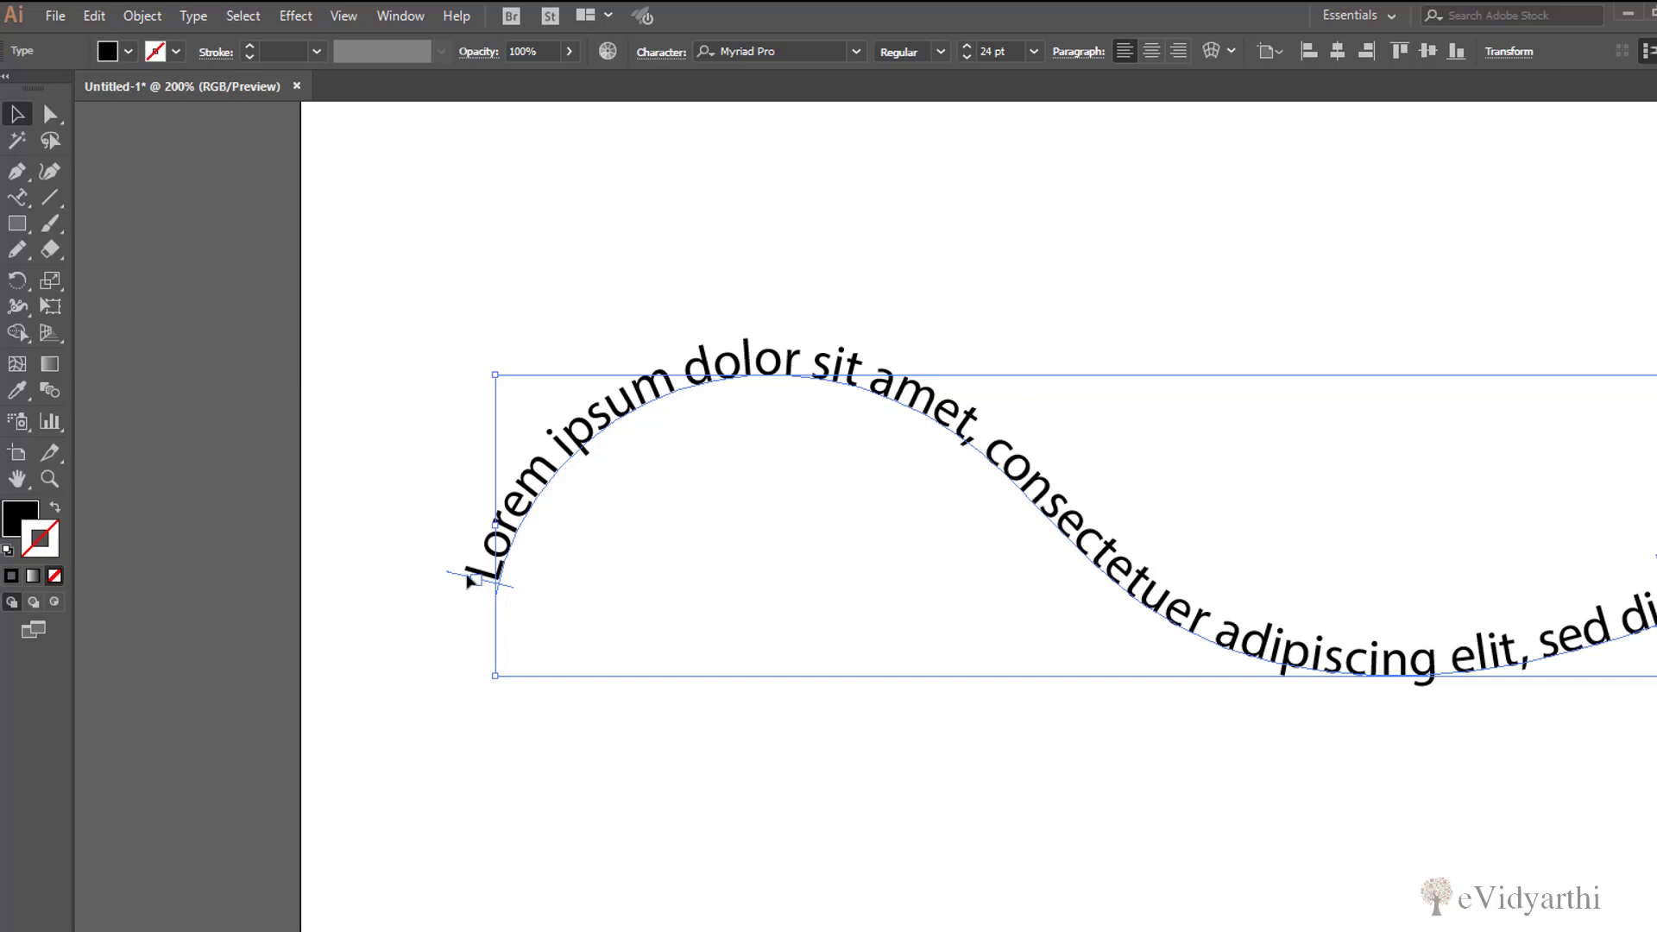
drag(470, 580, 525, 373)
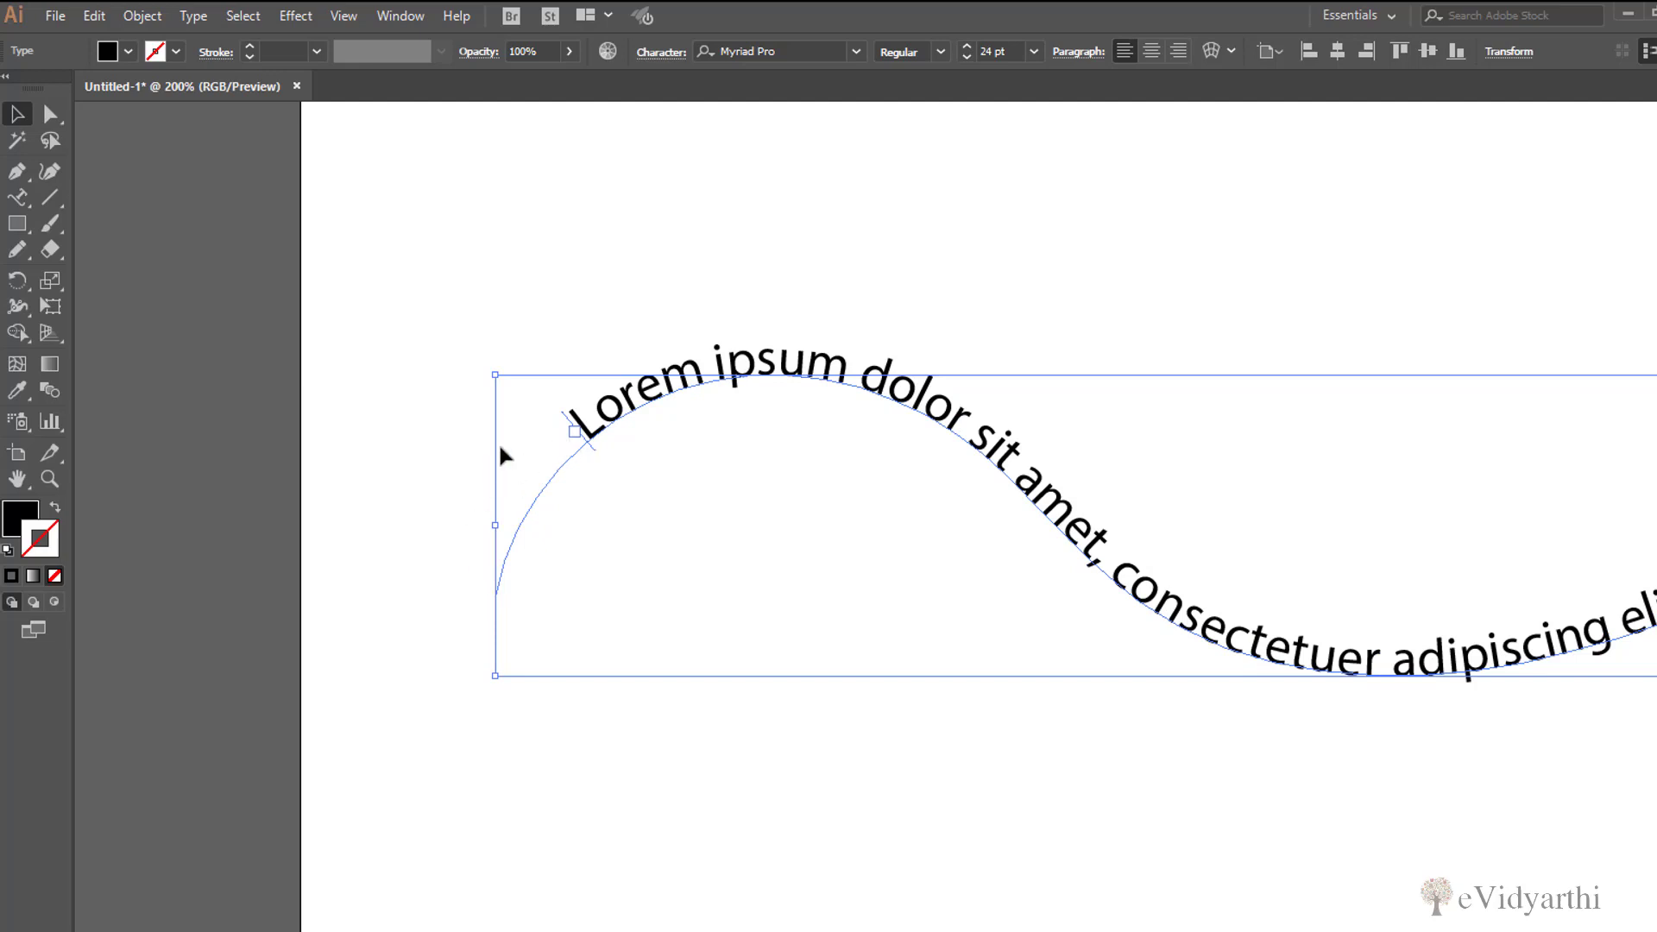
Step: Check the text's end point at the curve's right end, then delete the path text
key(space)
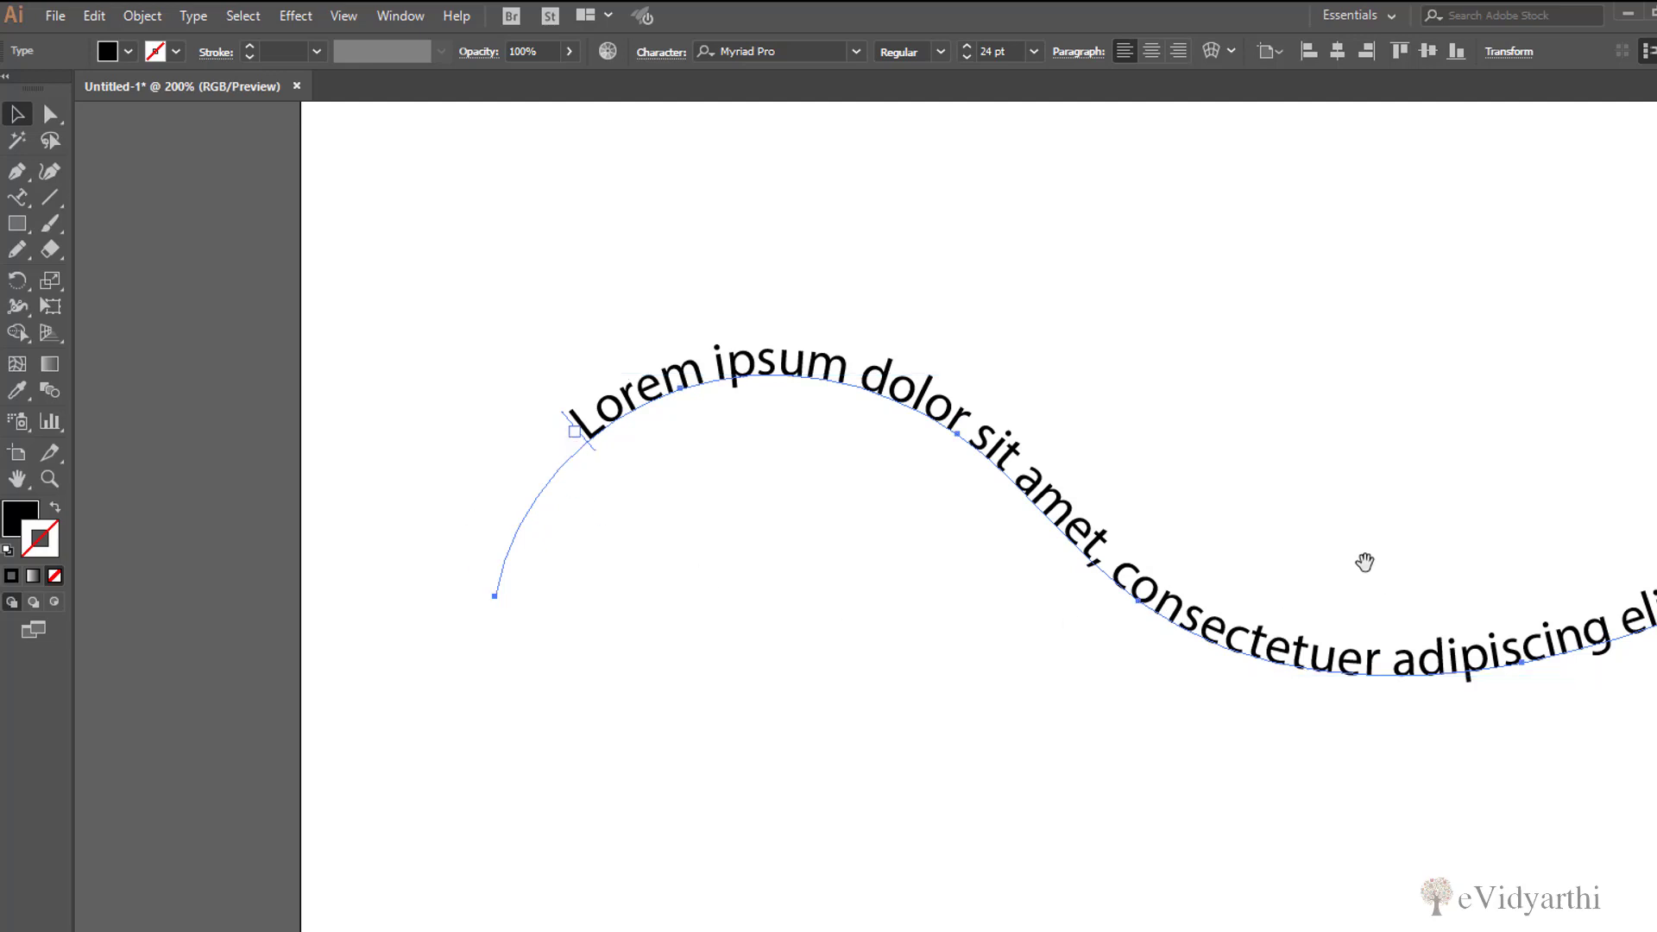
drag(1364, 562, 817, 525)
drag(1174, 501, 492, 581)
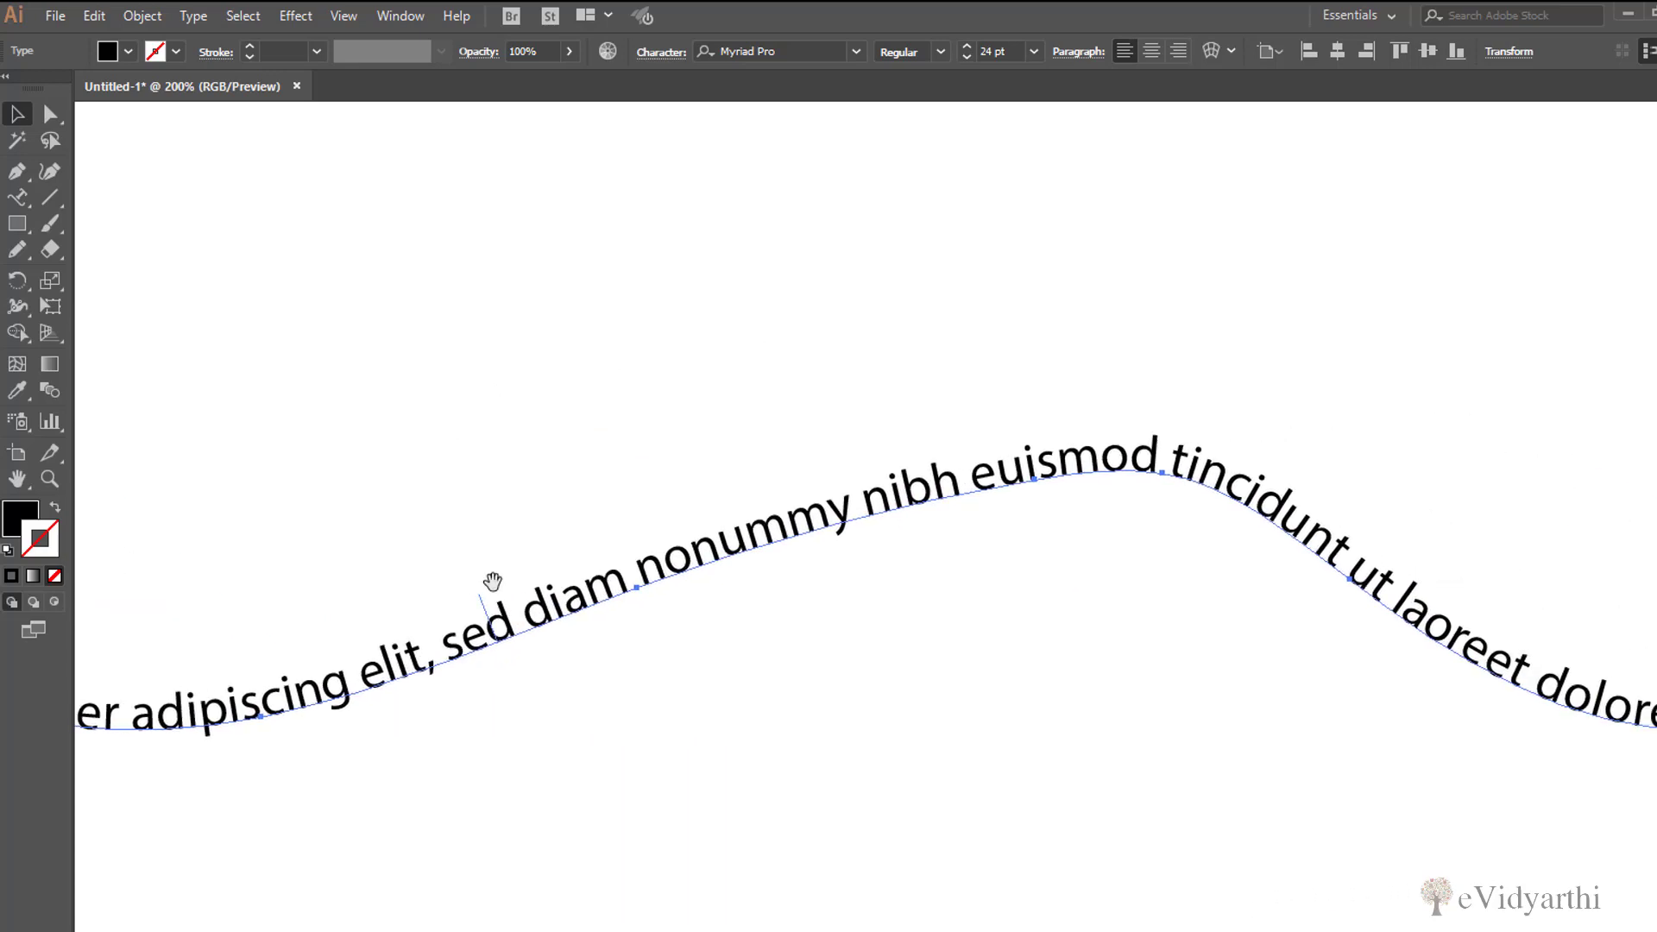
drag(1120, 604, 788, 610)
drag(1220, 595, 981, 602)
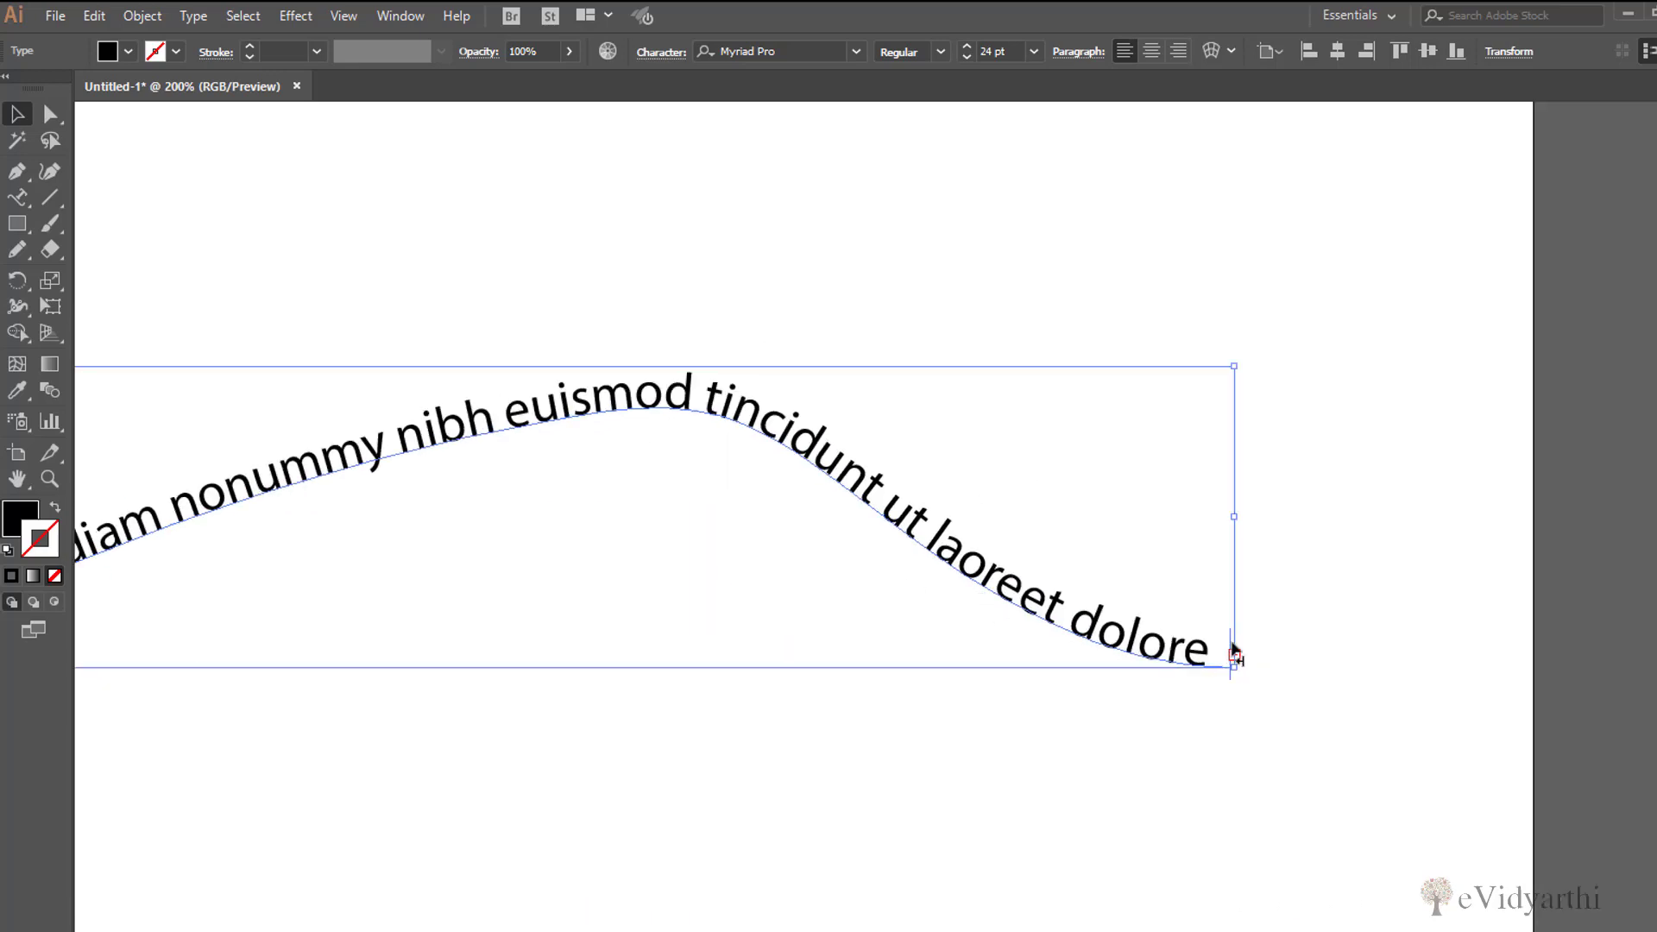
drag(1234, 654, 946, 527)
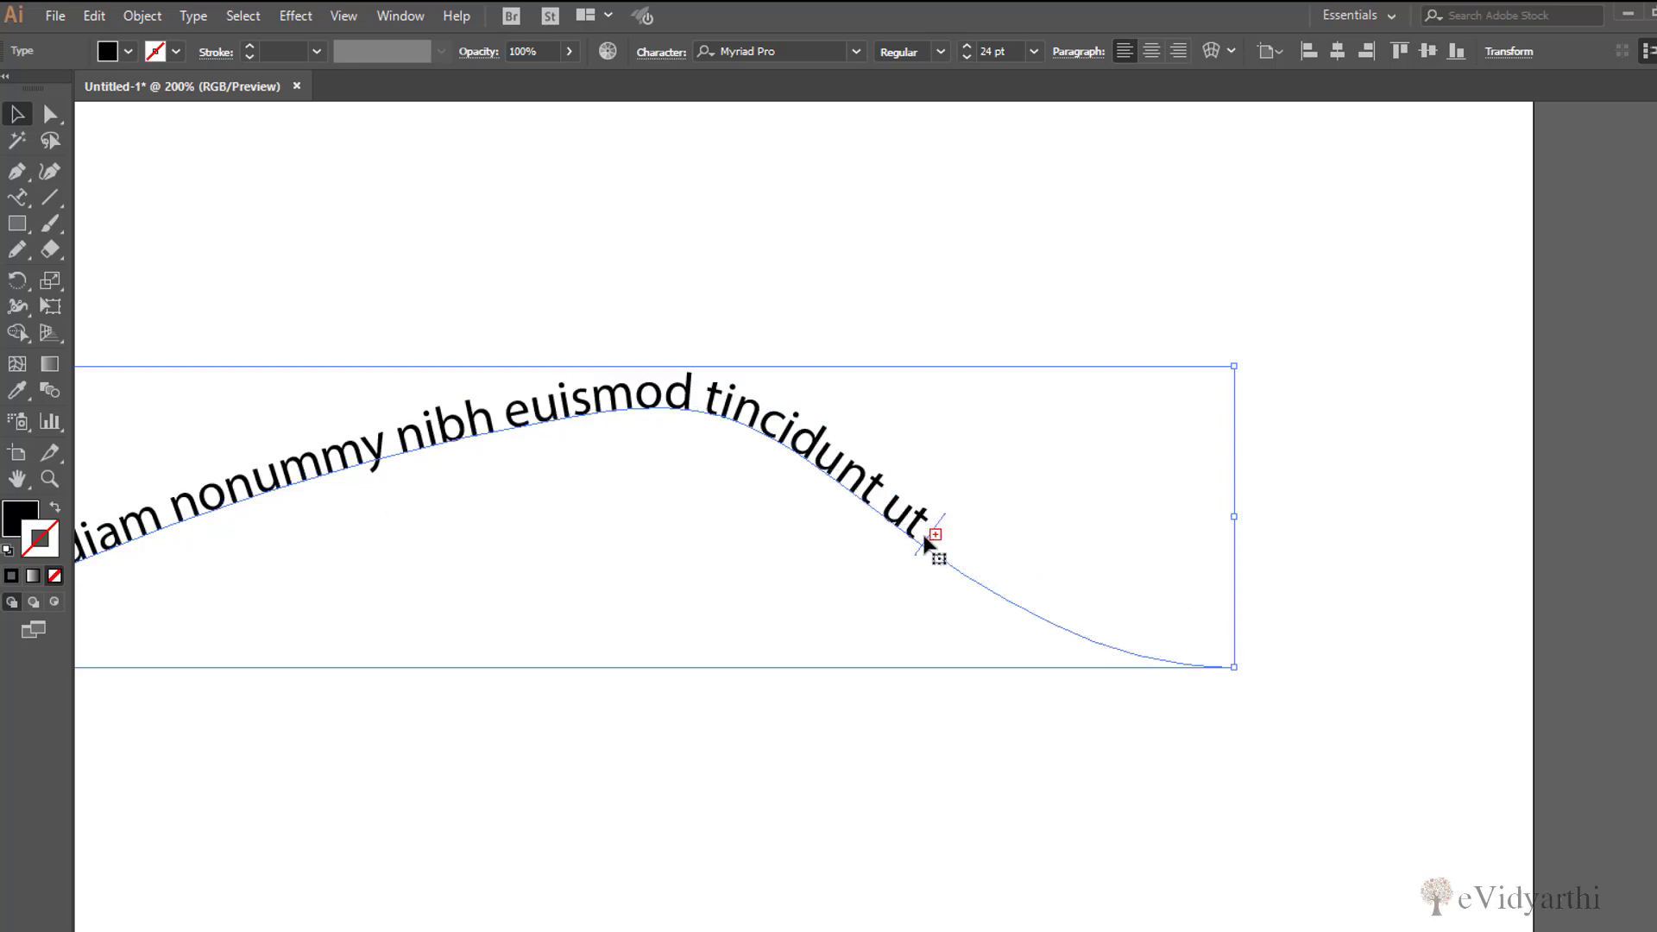
drag(924, 548, 1230, 674)
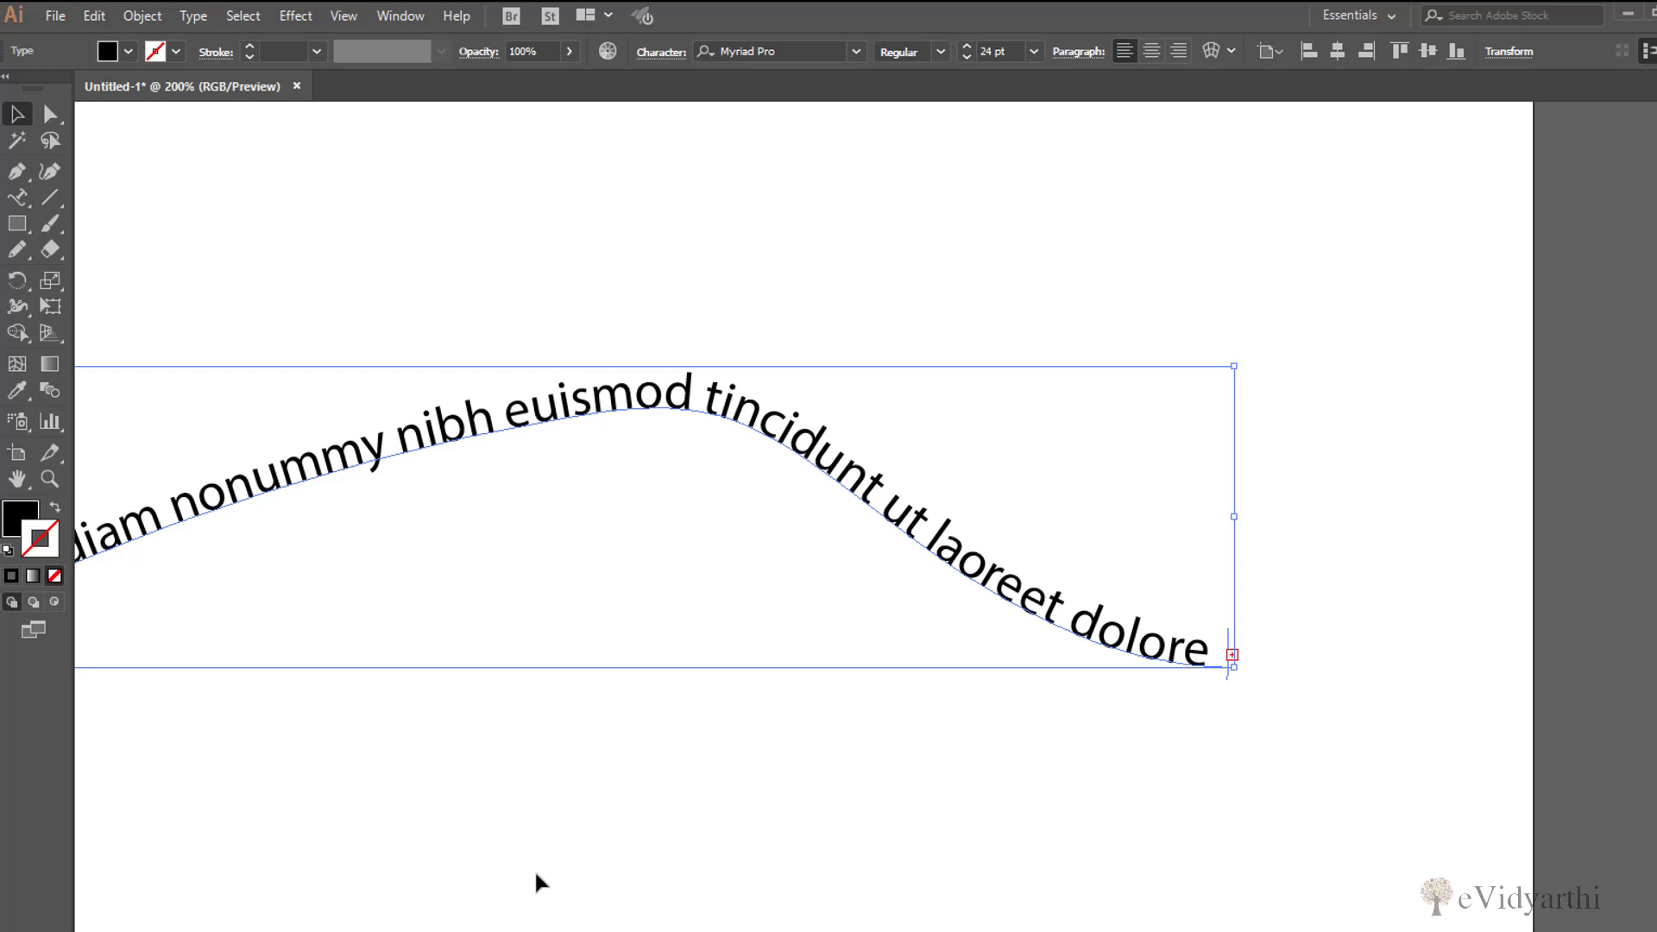
key(ctrl+minus)
key(ctrl+minus)
key(ctrl+minus)
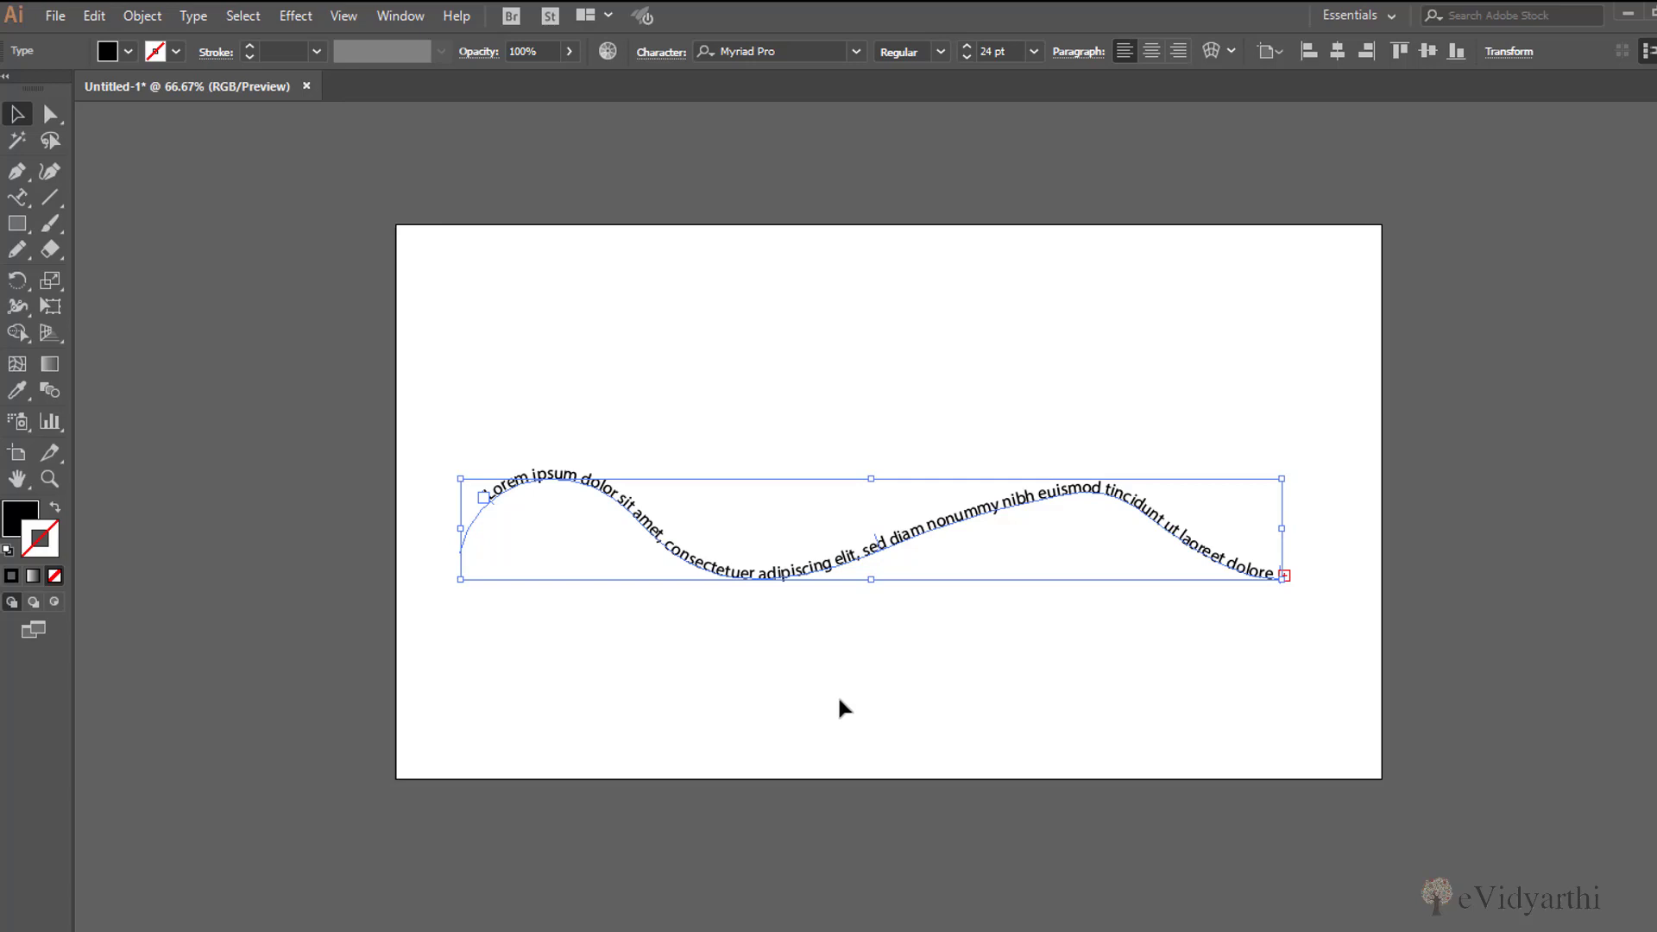
key(Delete)
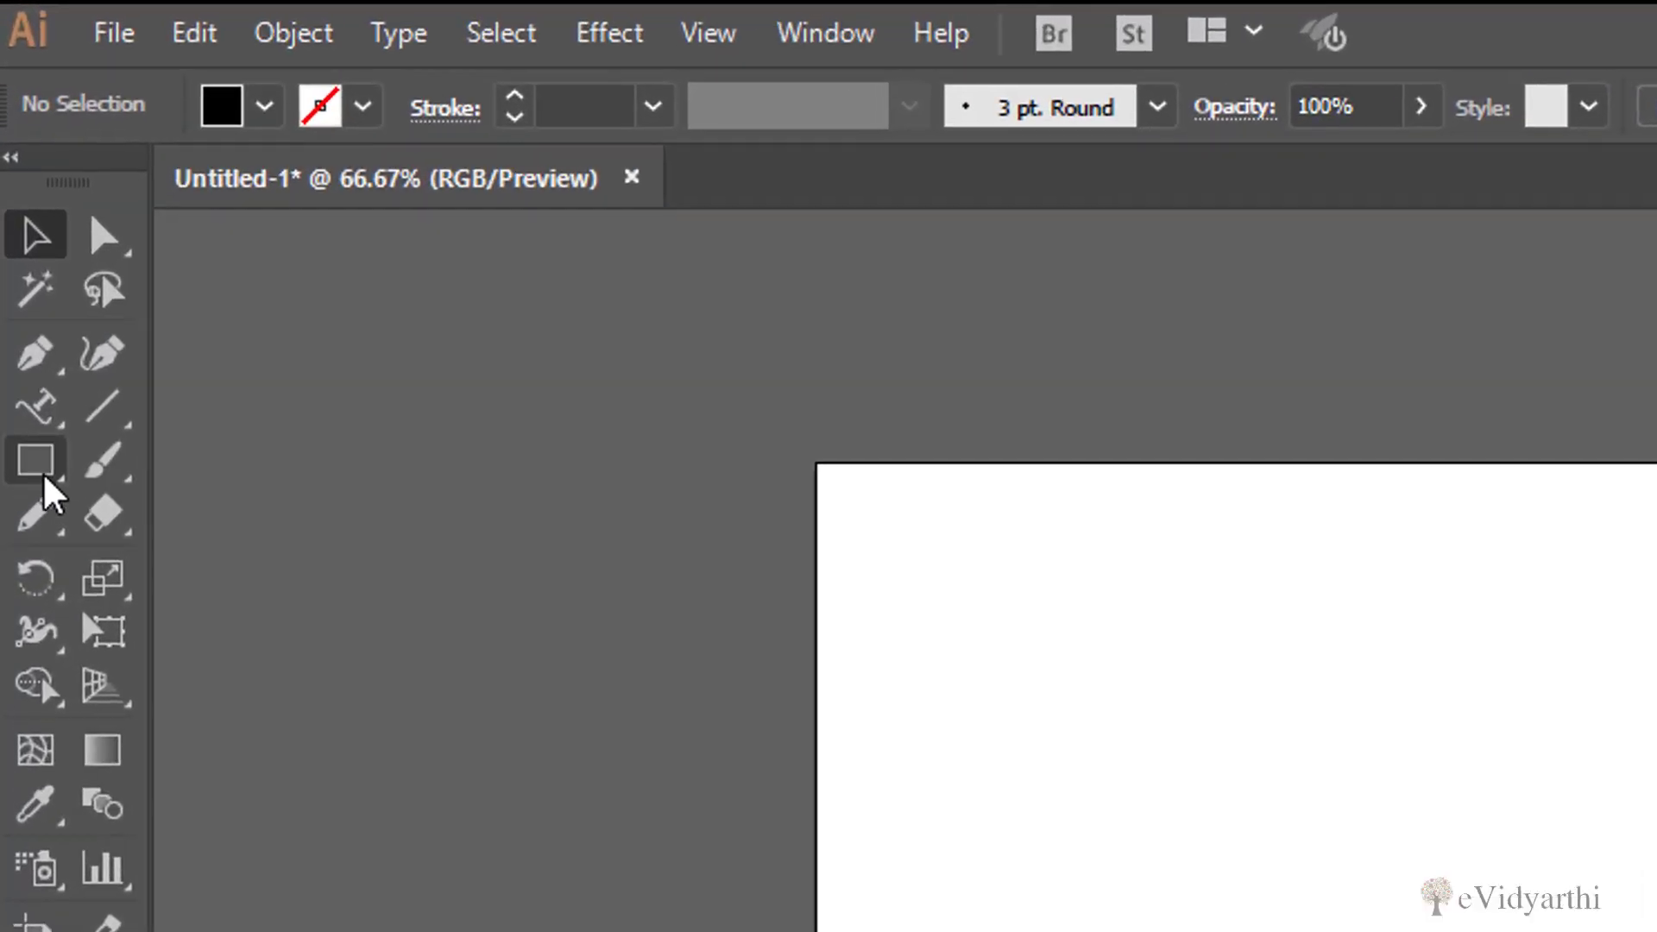
Step: Draw a 558 px circle with the Ellipse Tool
click(44, 477)
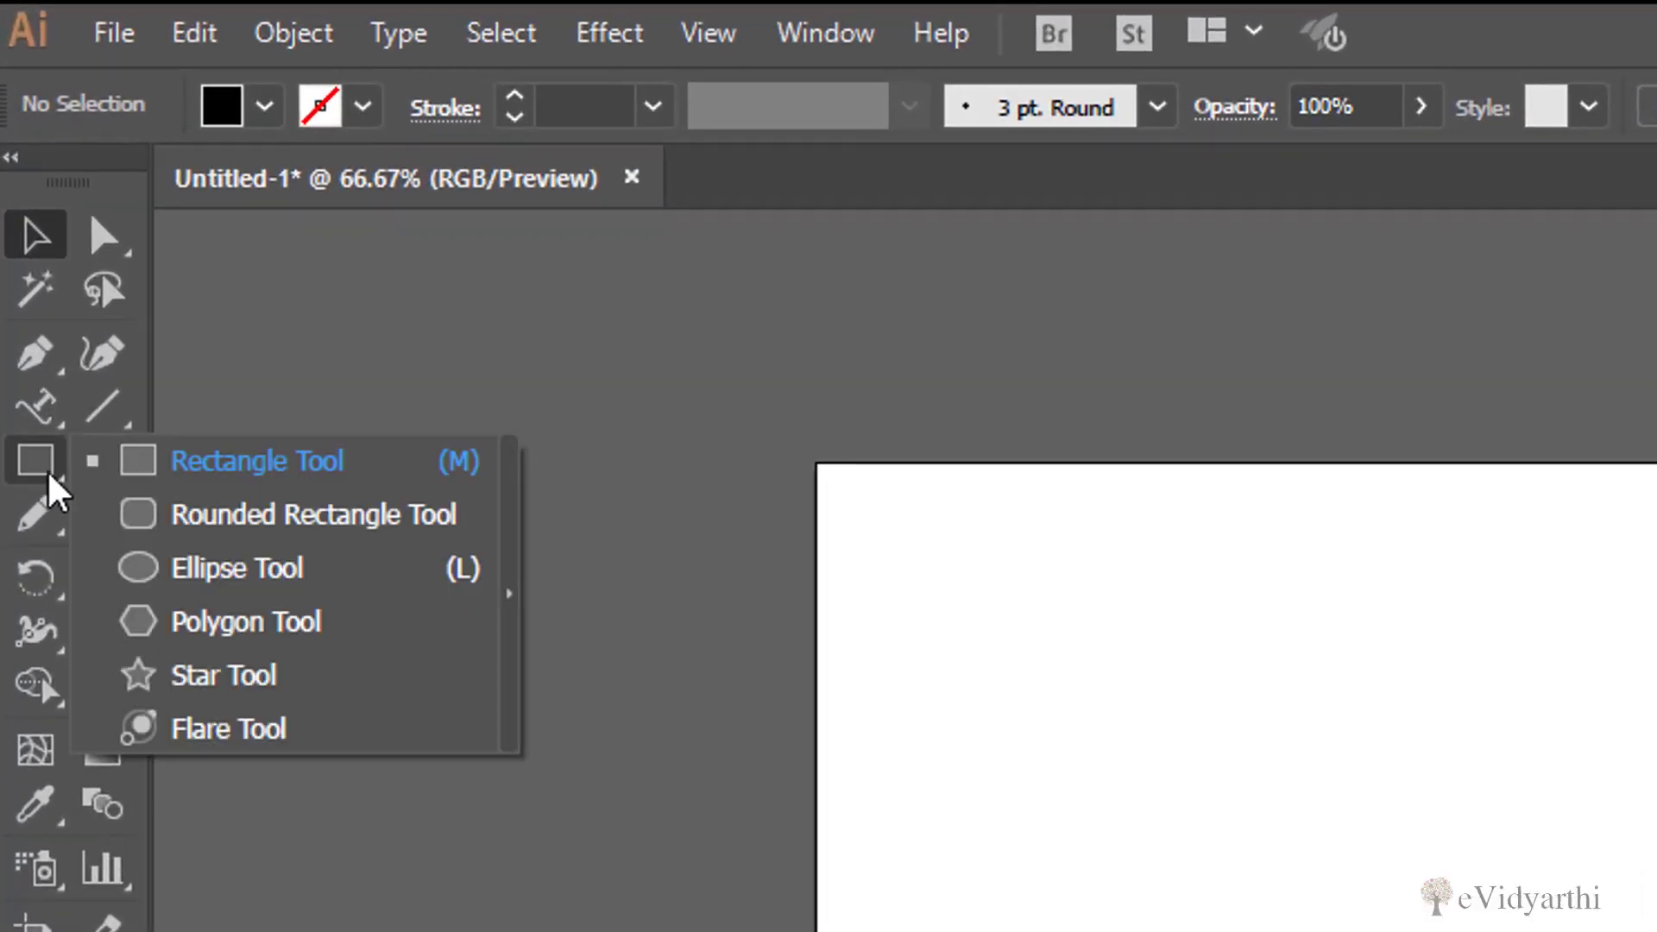
click(193, 571)
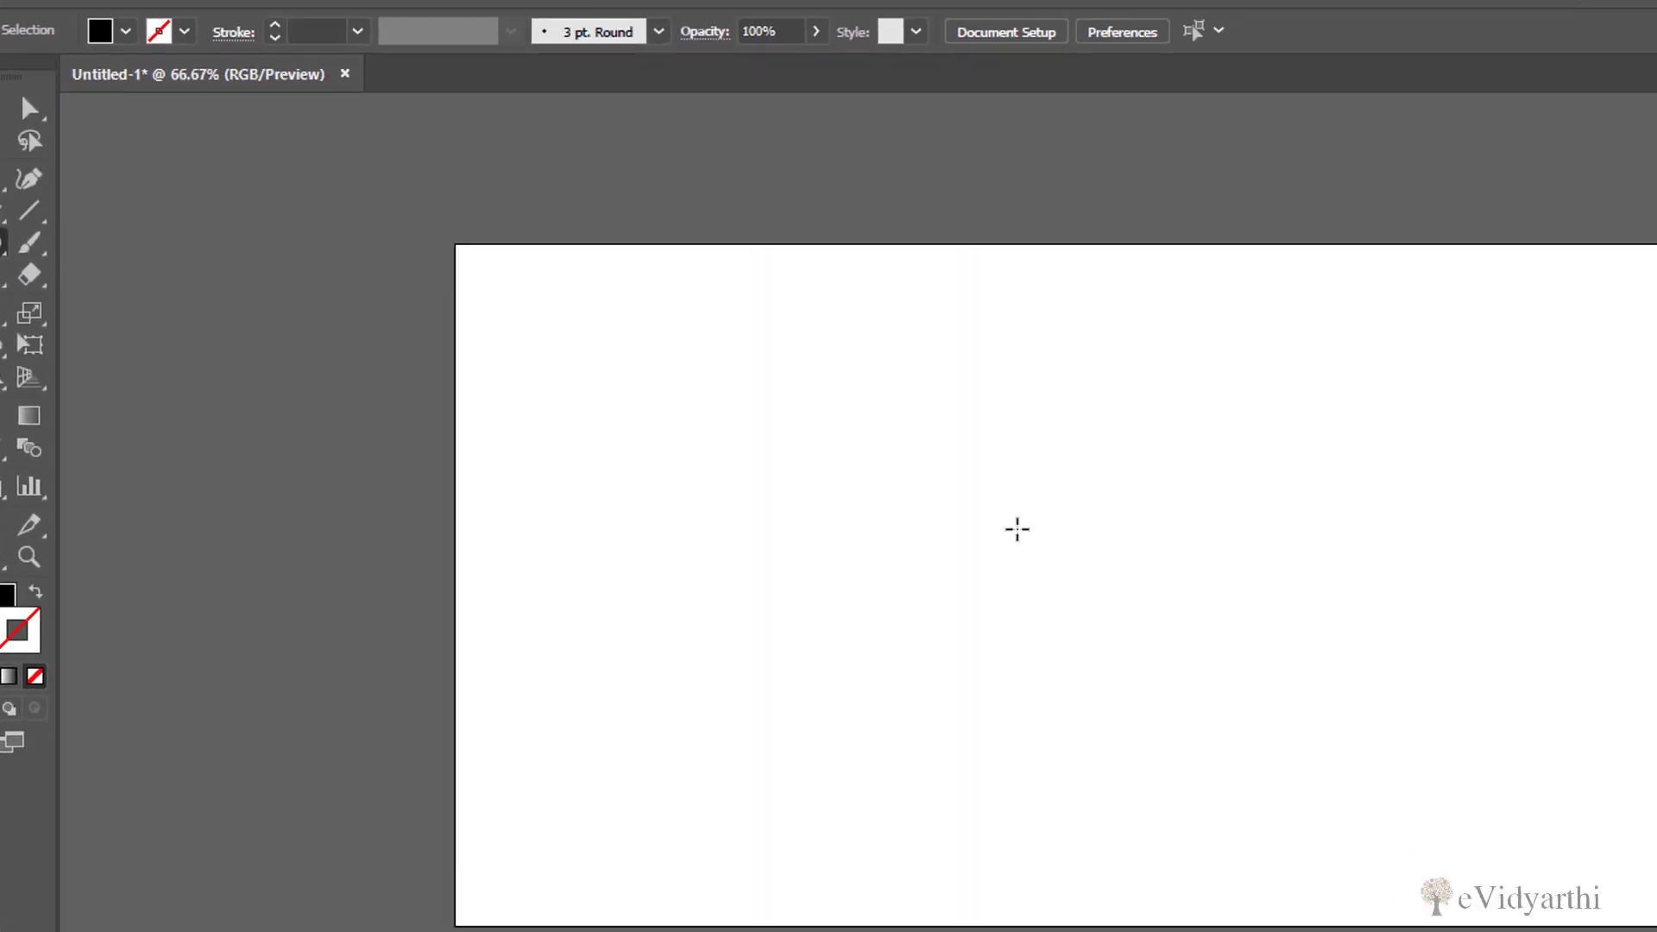
drag(1017, 529, 1264, 766)
drag(1114, 670, 1112, 668)
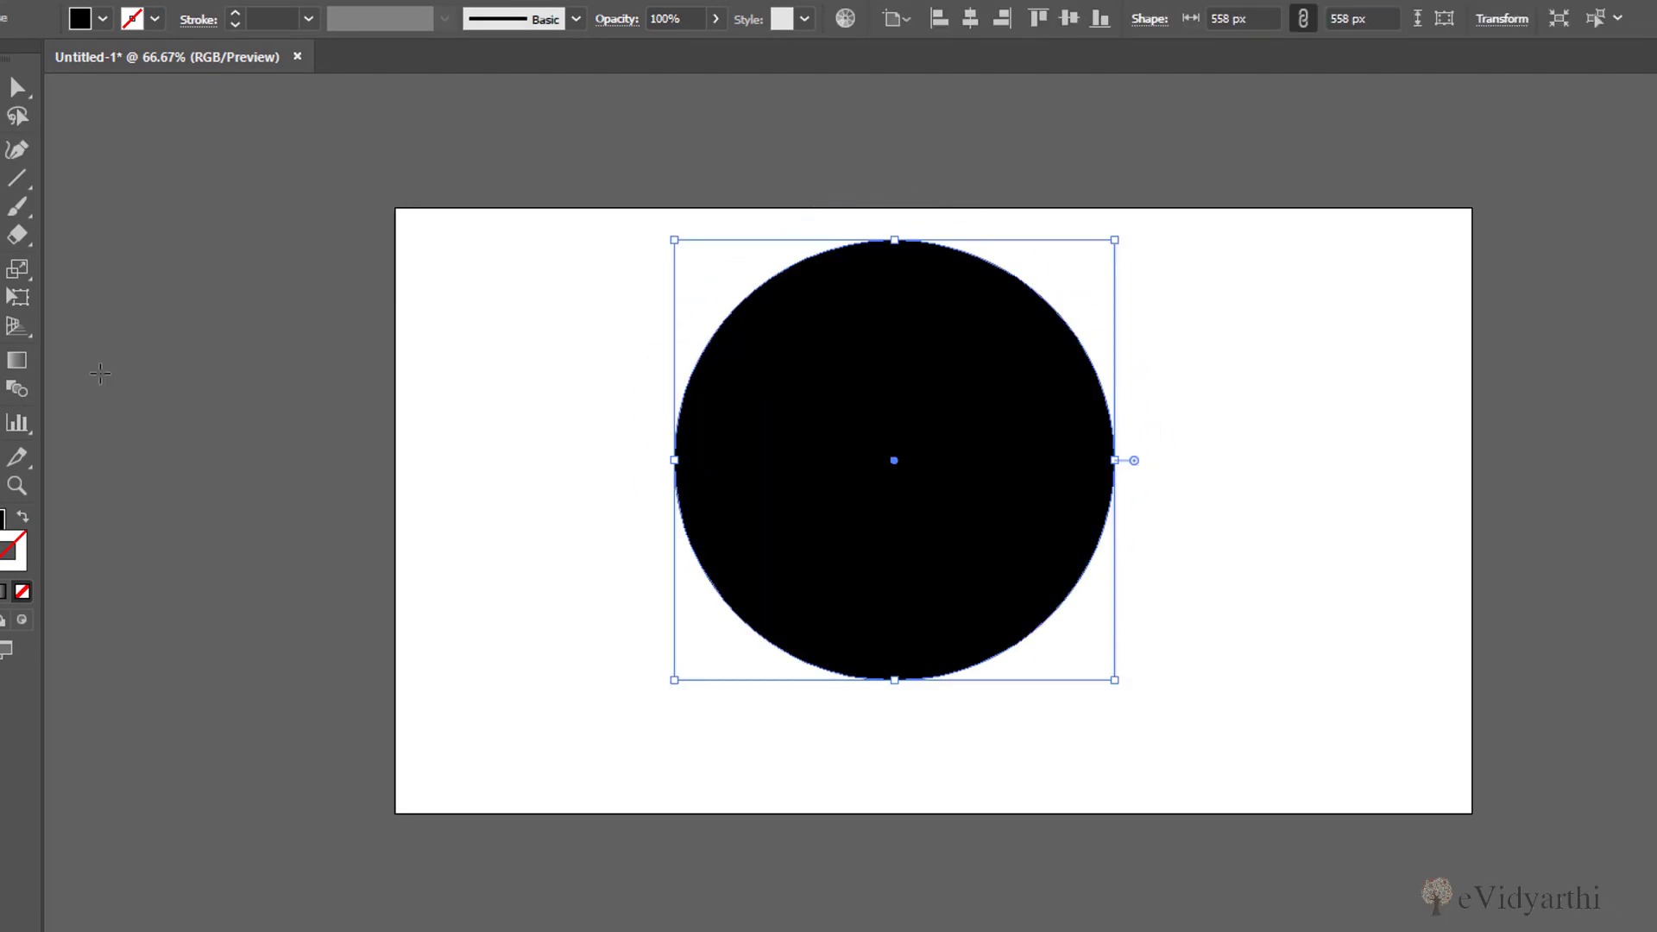
Step: Give the circle no fill and a black outline
double_click(10, 526)
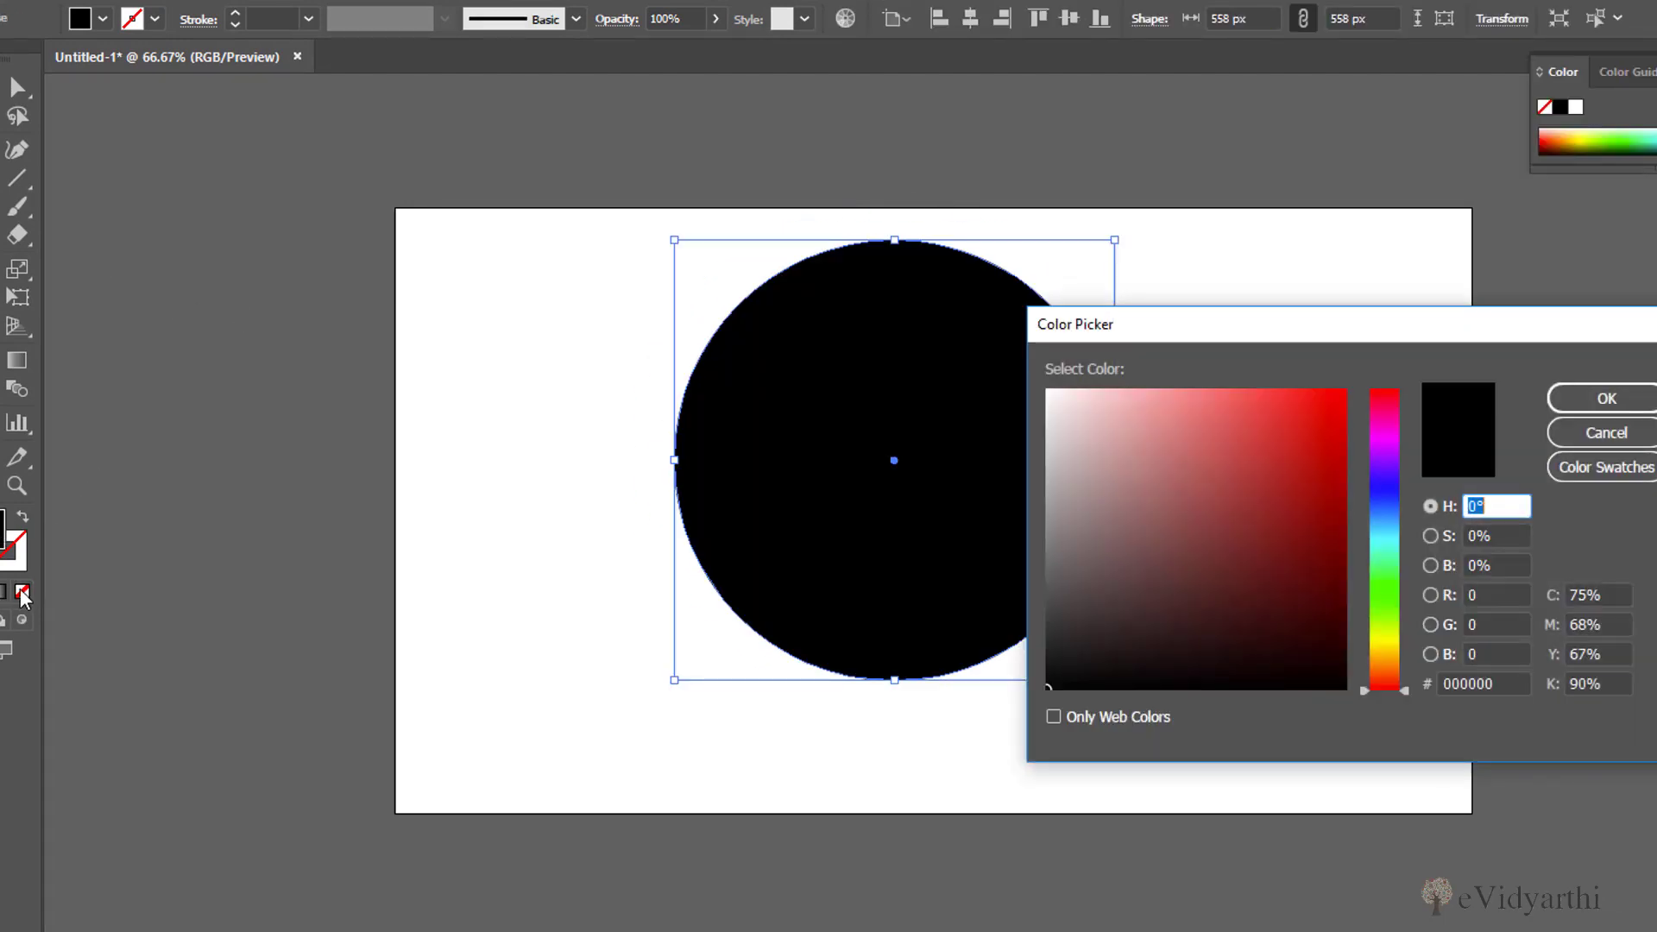
click(1606, 433)
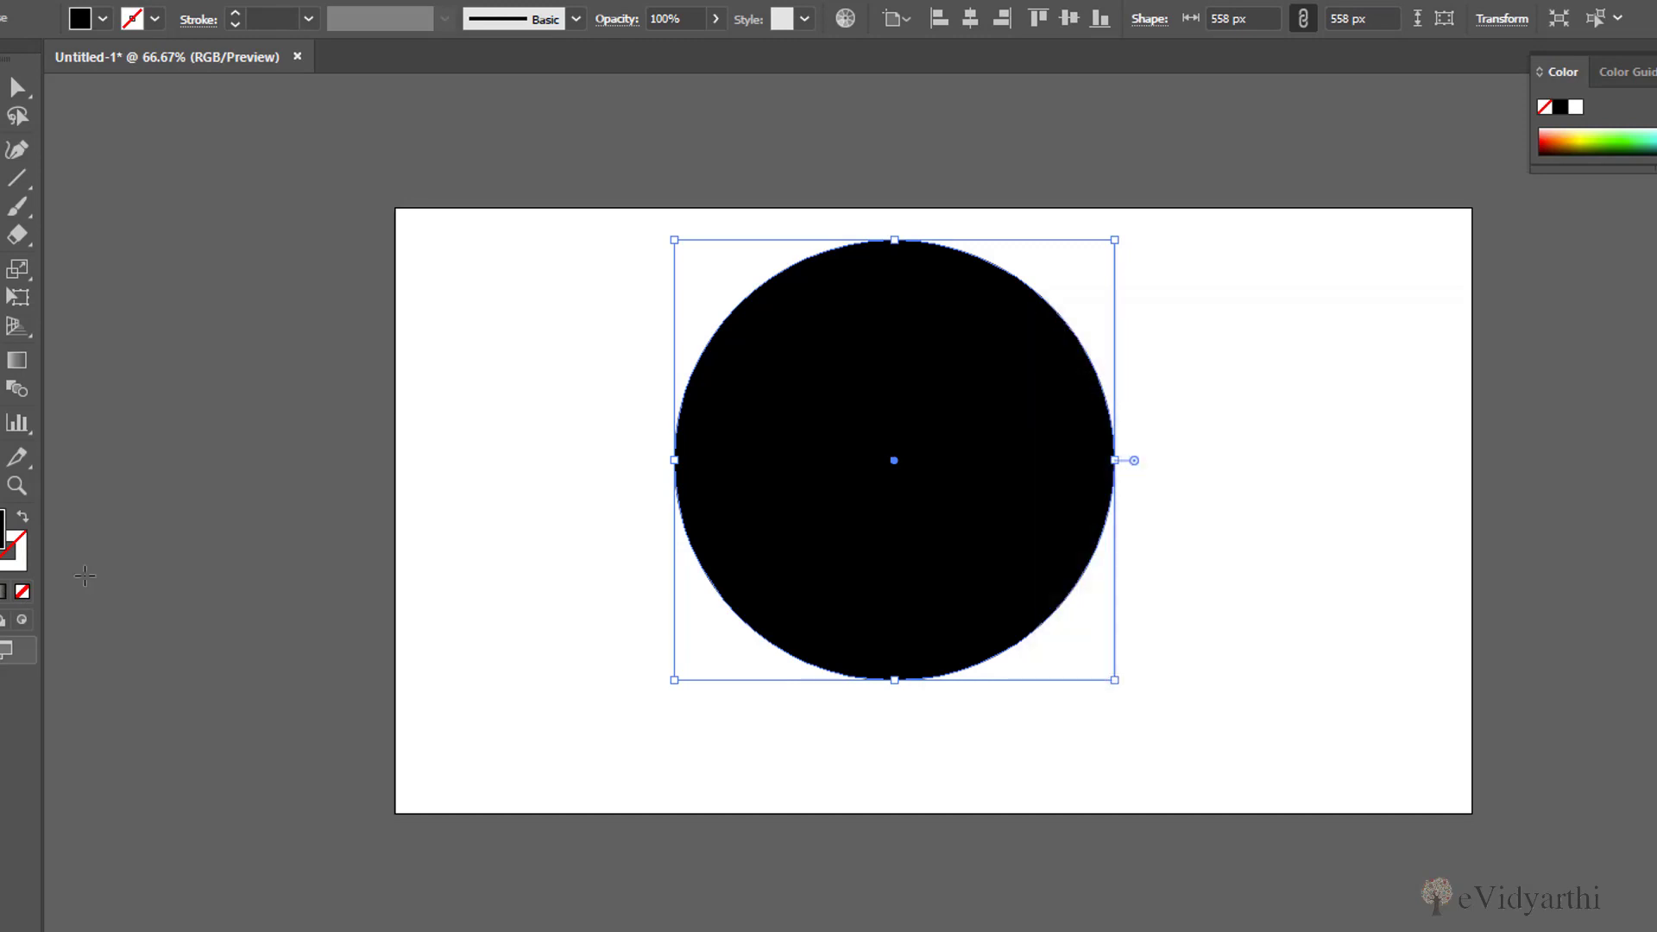
click(23, 591)
double_click(16, 552)
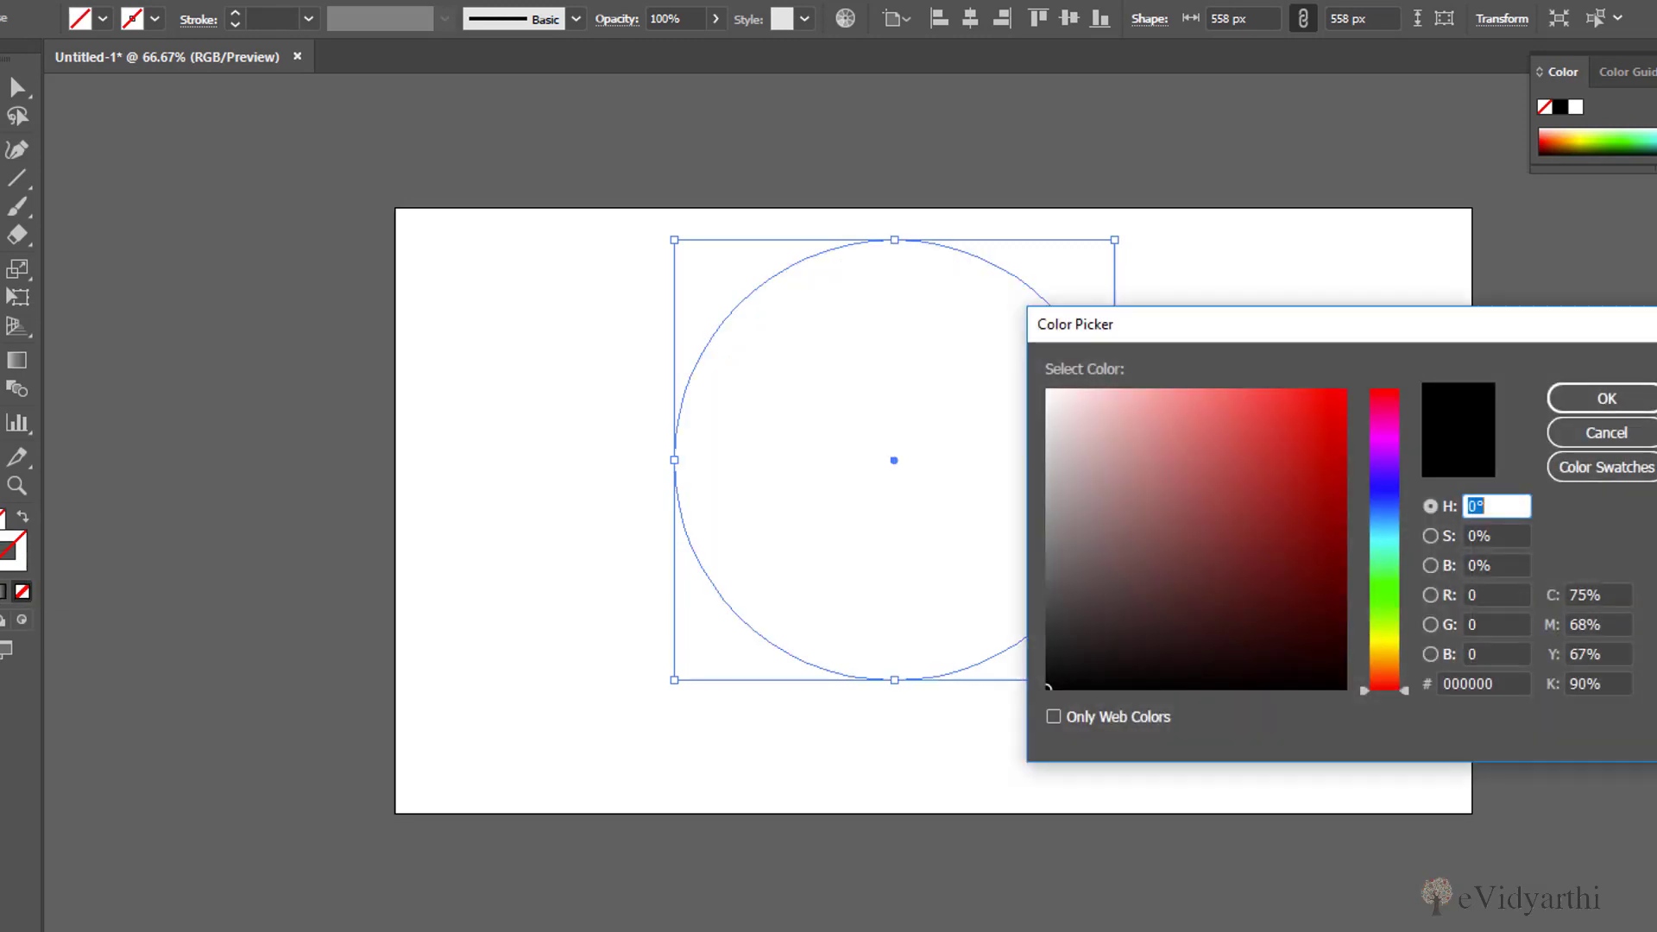
key(Return)
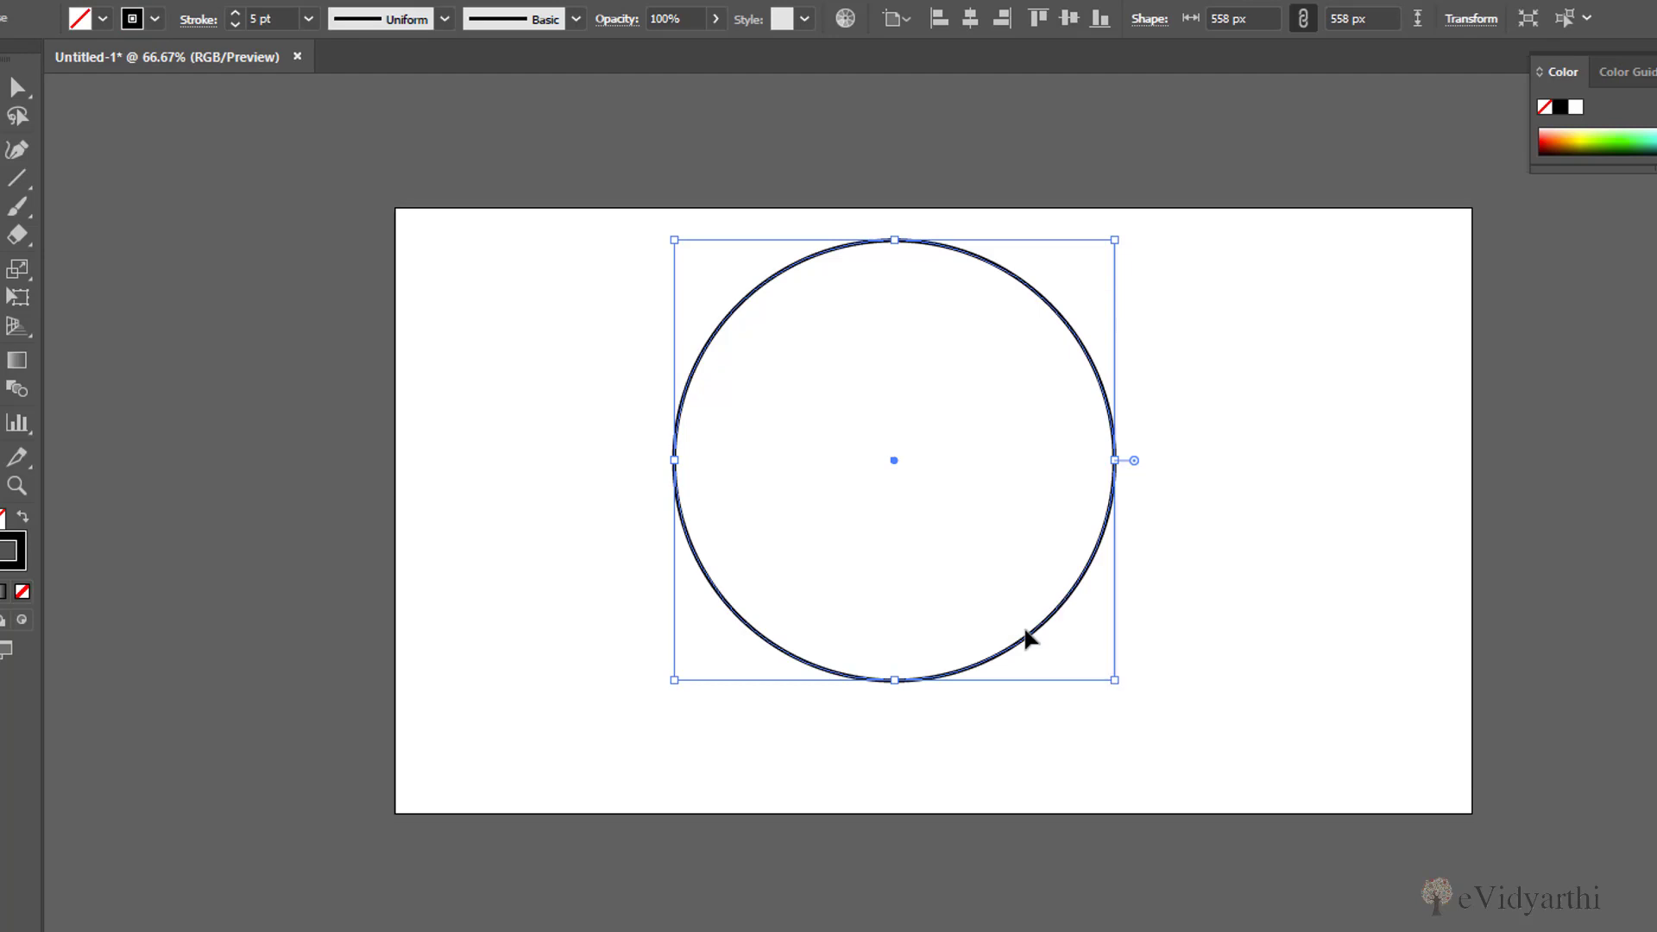
Step: Nudge the circle slightly lower on the artboard with the arrow keys
key(Down)
key(Down)
key(Down)
key(Down)
key(Down)
key(Down)
key(Down)
key(Down)
key(Down)
key(Down)
key(Down)
key(Down)
key(Down)
key(Down)
key(Down)
key(Down)
key(Down)
key(Down)
key(Down)
key(Down)
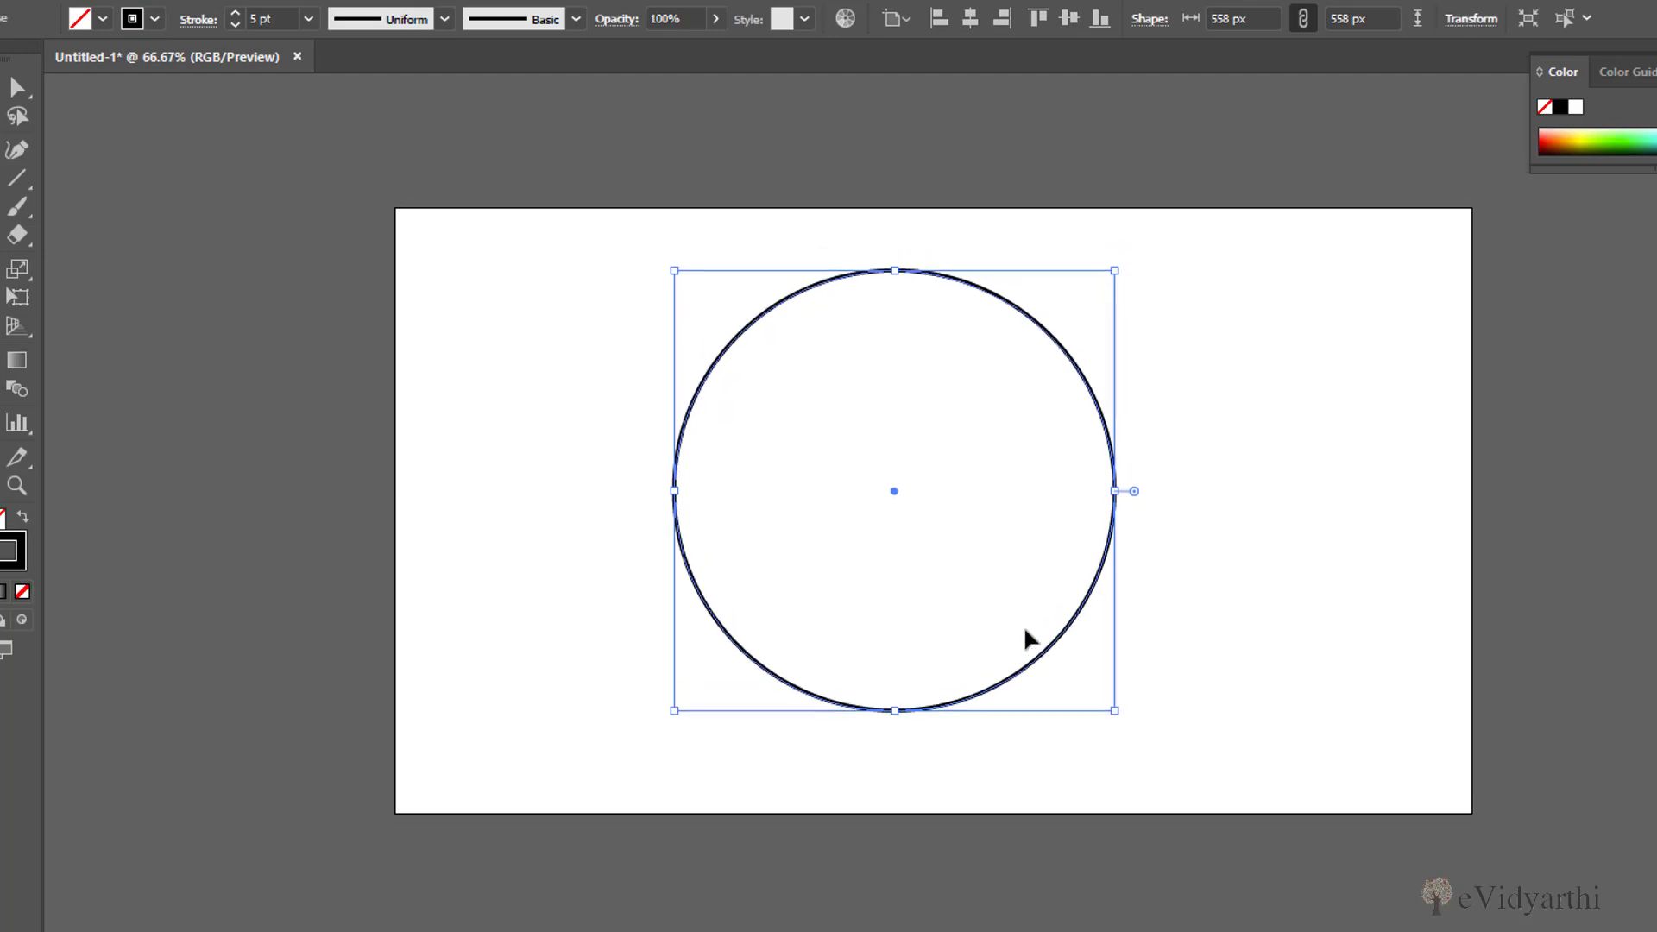
key(Down)
key(Down)
key(Down)
key(Down)
key(Down)
key(Down)
key(Down)
key(Down)
key(Down)
key(Down)
key(Down)
key(Down)
key(Down)
key(Down)
key(Down)
key(Down)
key(Down)
key(Down)
key(Down)
key(Down)
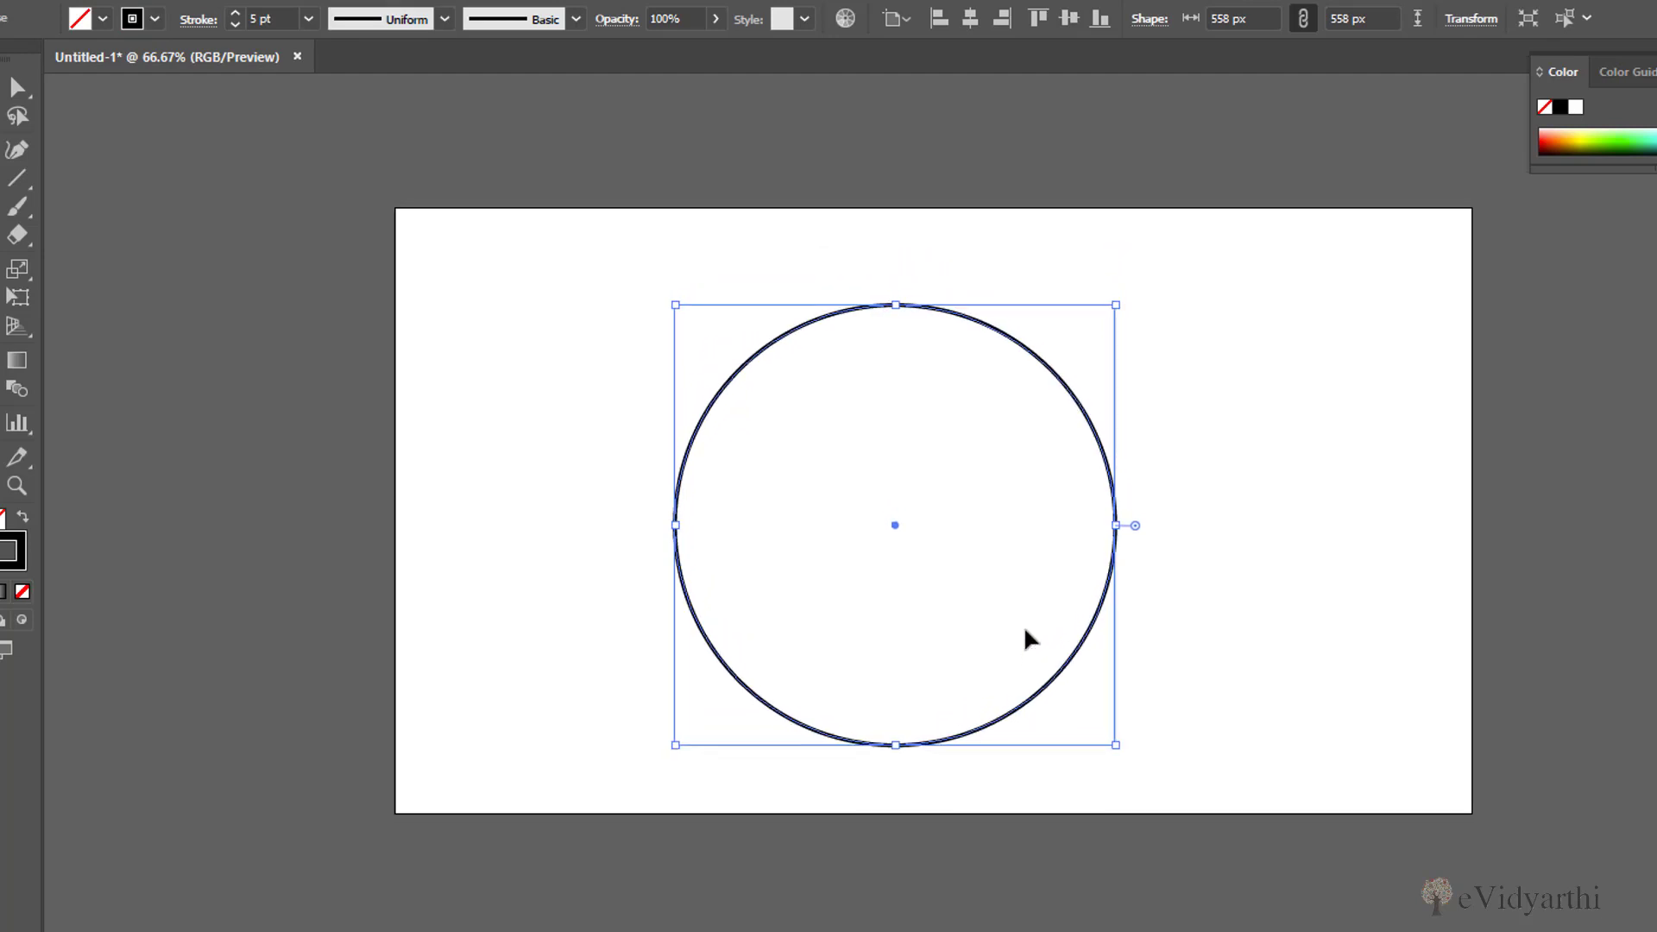
key(Up)
key(Up)
key(Up)
key(Up)
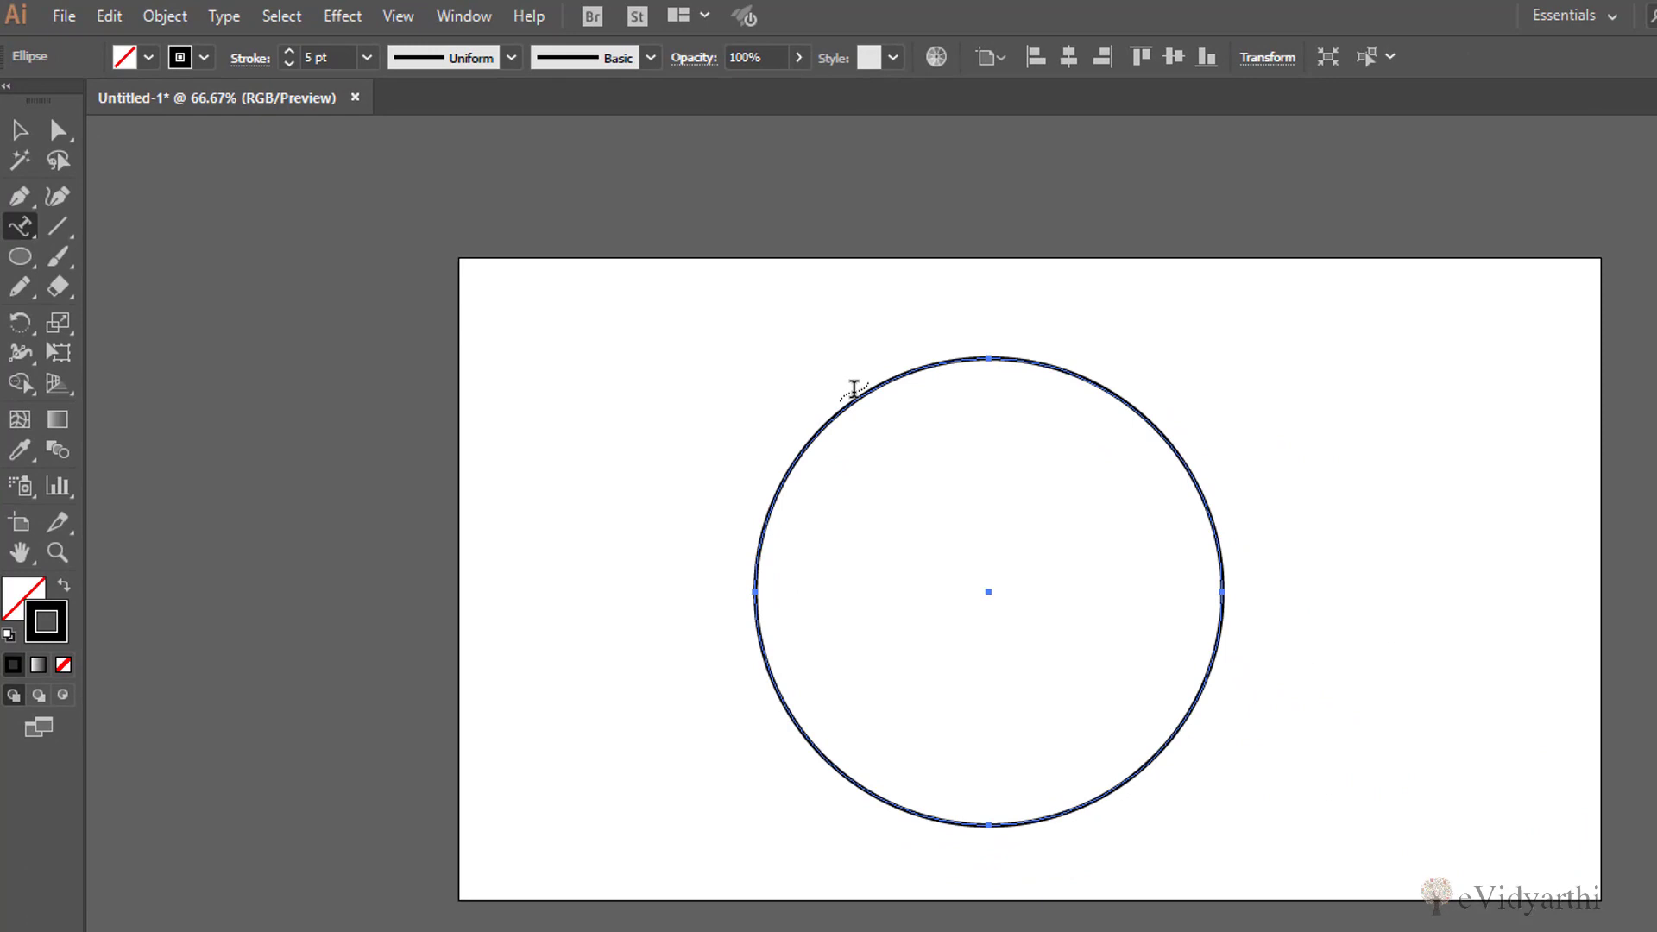
Step: Place Lorem ipsum text around the circle and raise its size toward 32 pt
click(906, 365)
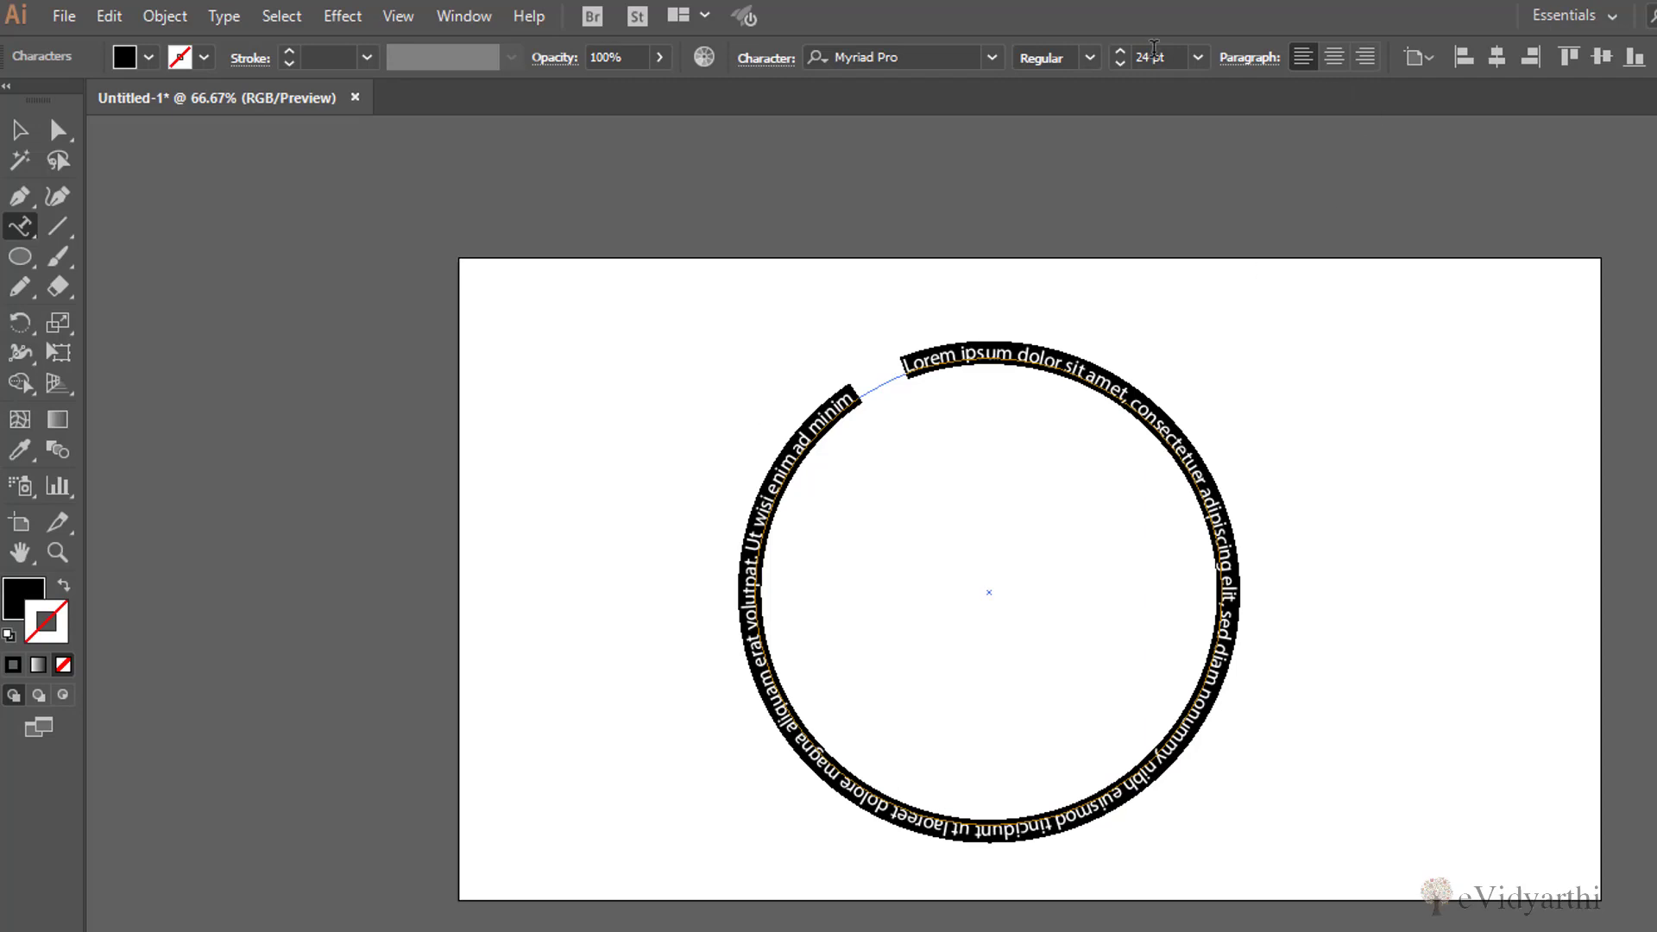
click(1121, 50)
click(1122, 51)
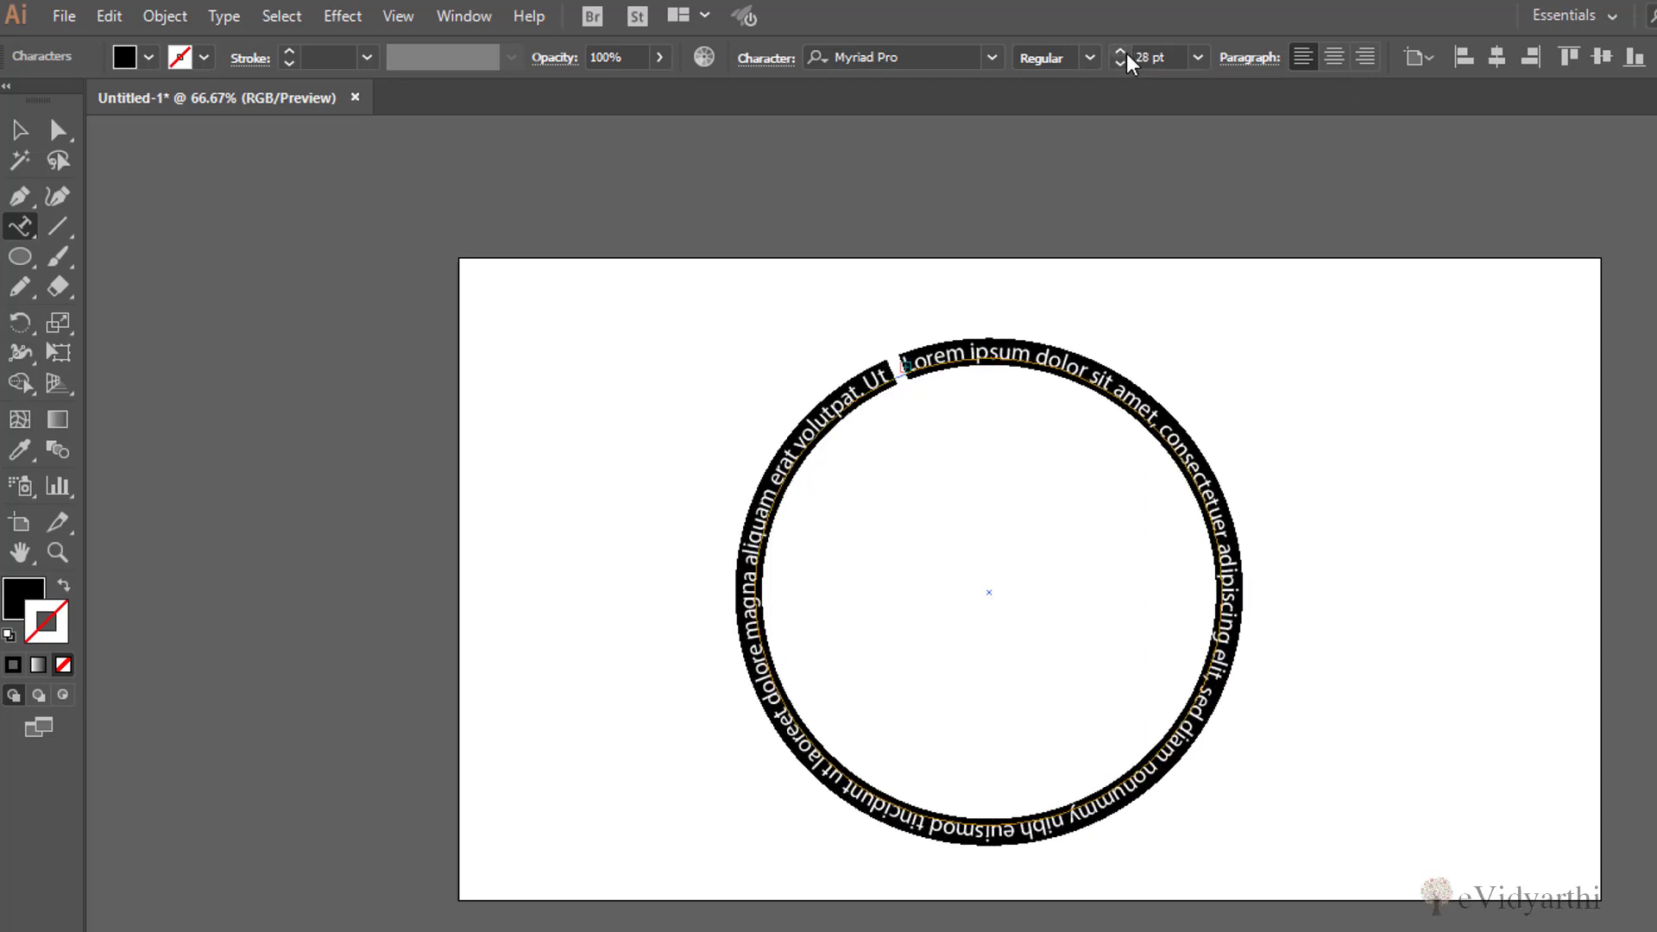
click(1121, 51)
click(1121, 51)
Step: Keep enlarging the circular text through 40 pt up to 48 pt
click(1127, 54)
click(1127, 53)
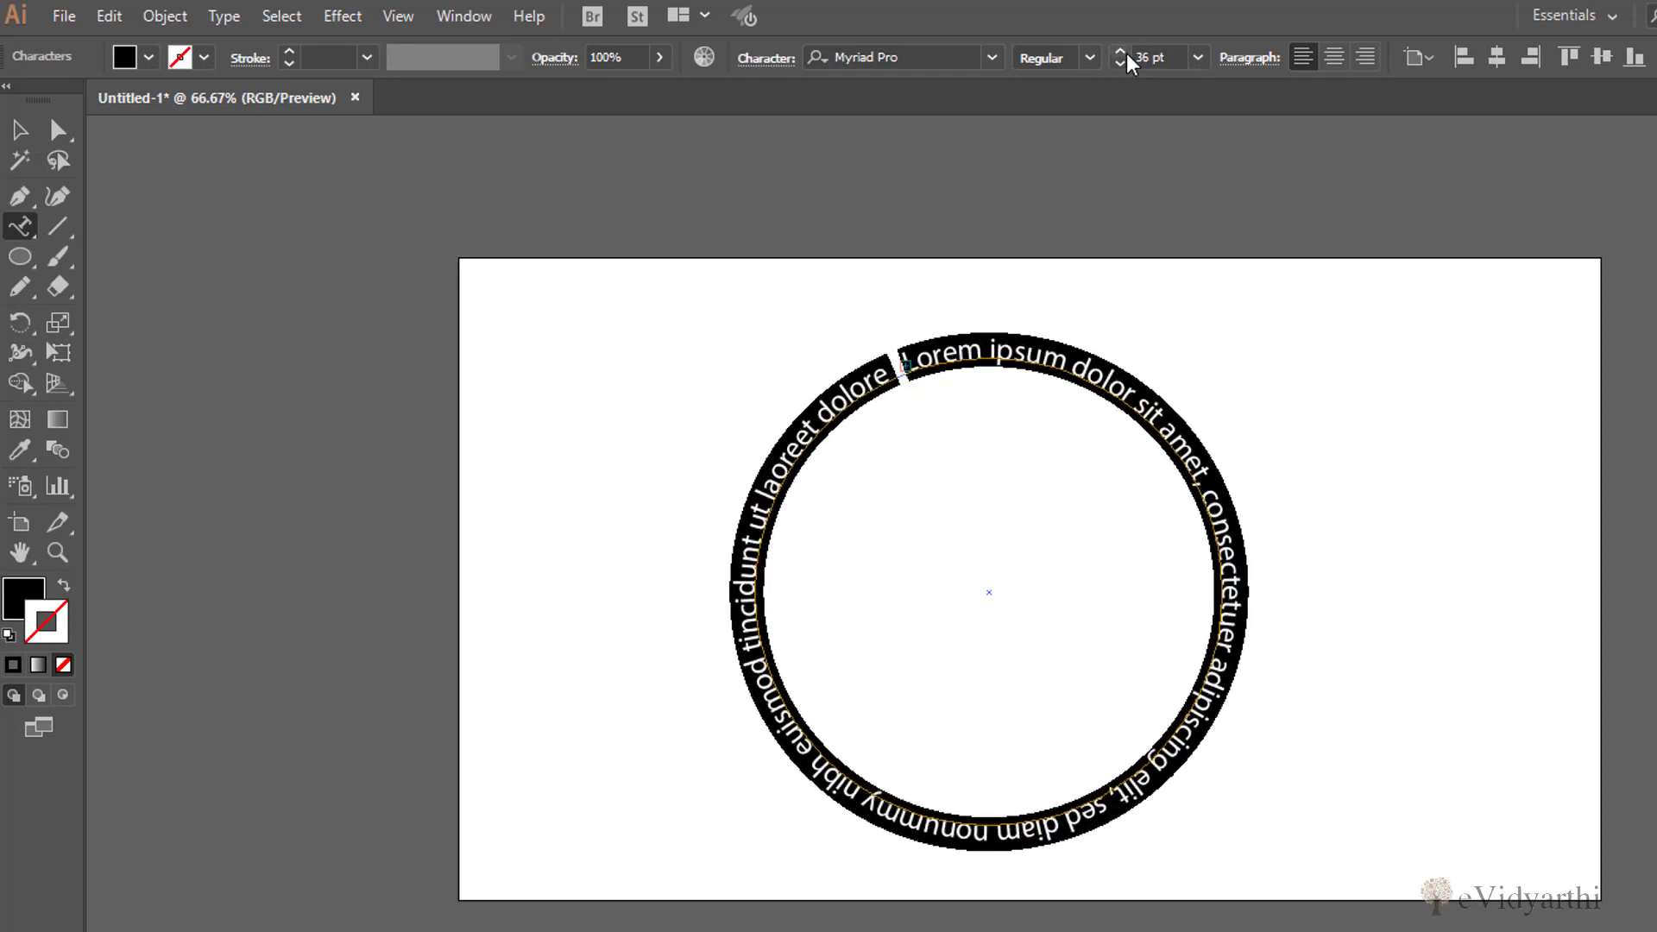
click(1127, 53)
click(1127, 54)
click(1127, 53)
click(1127, 54)
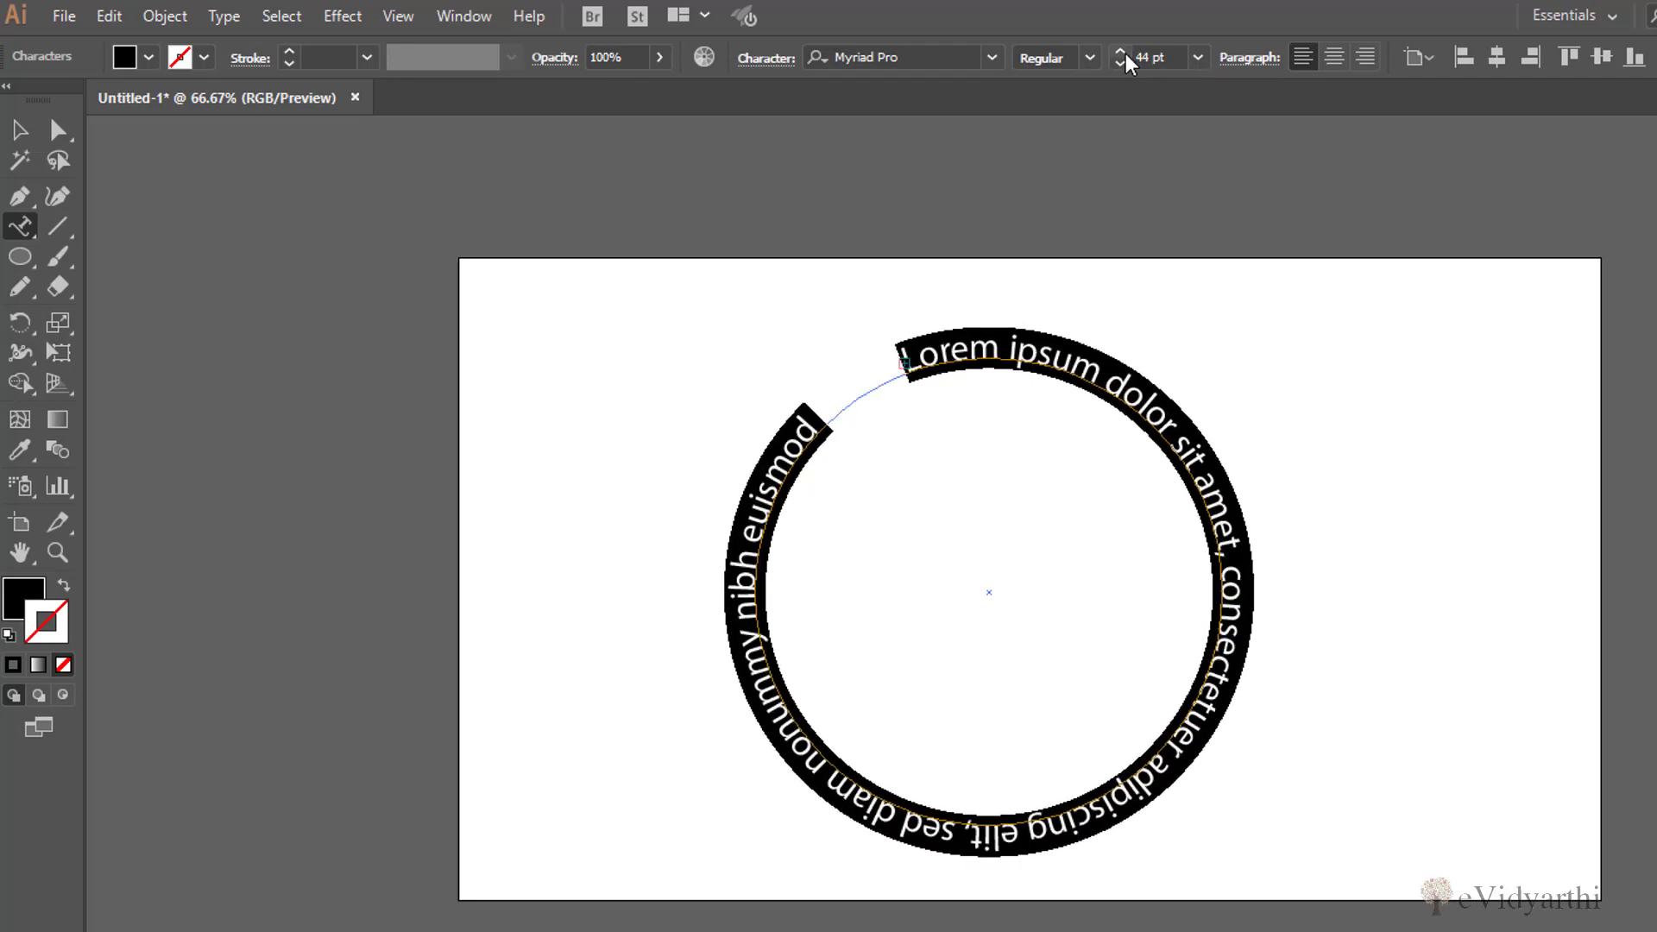
click(1128, 53)
click(1127, 54)
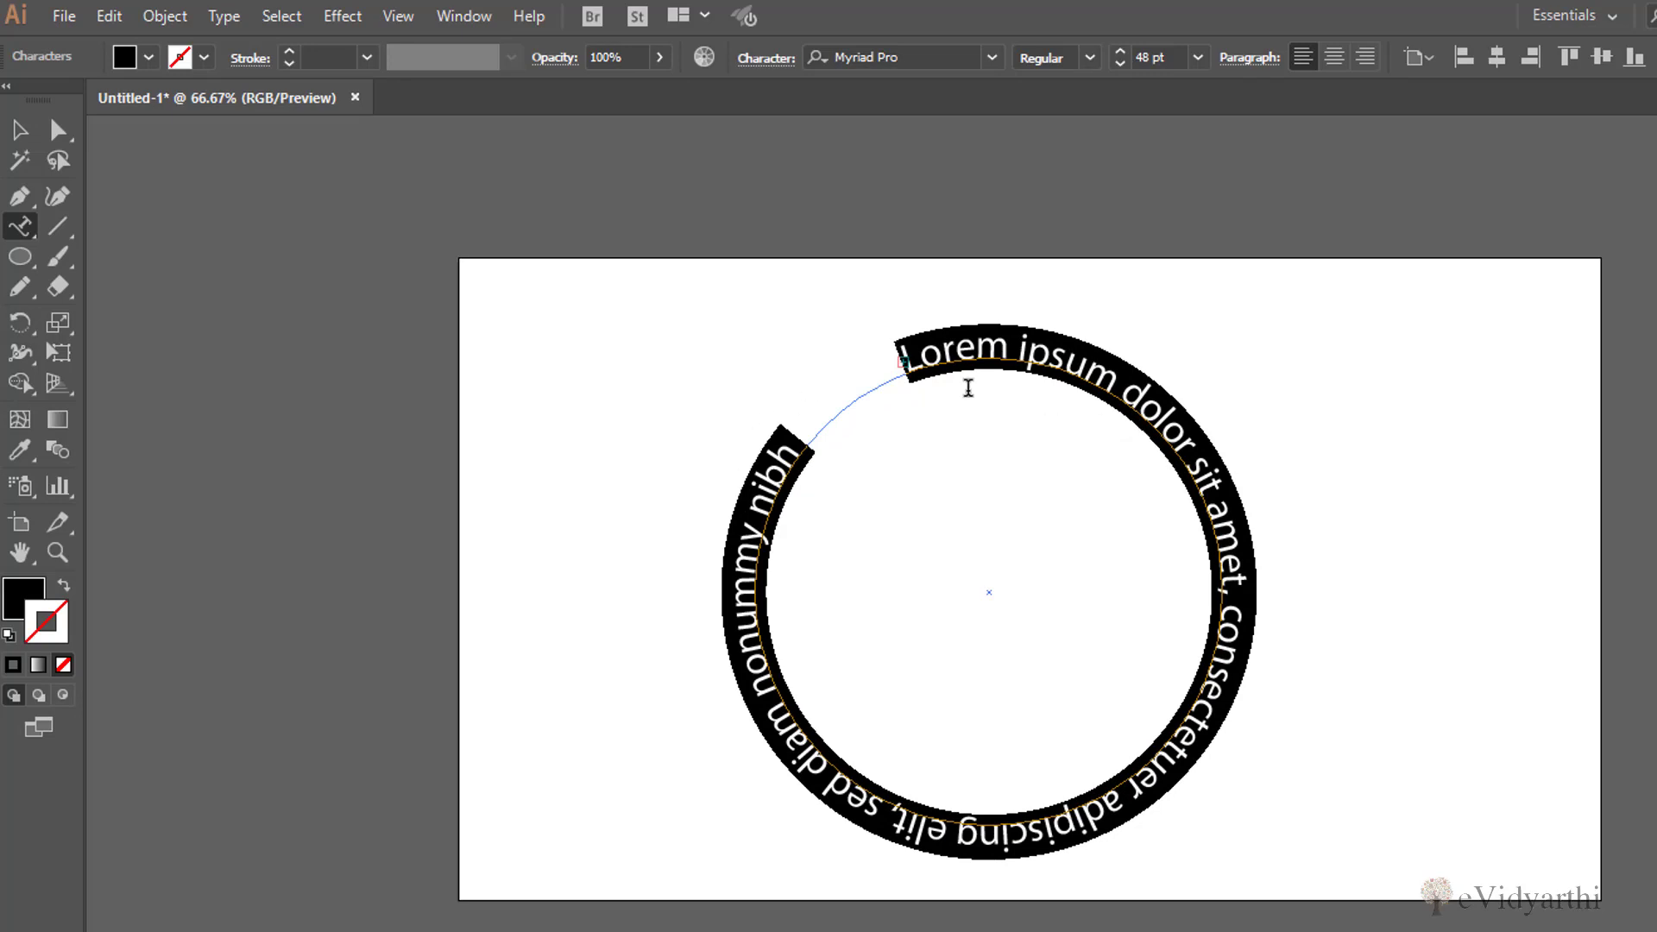
Step: Move the text's start to the circle's top and end to its bottom, then set 50 pt
key(Escape)
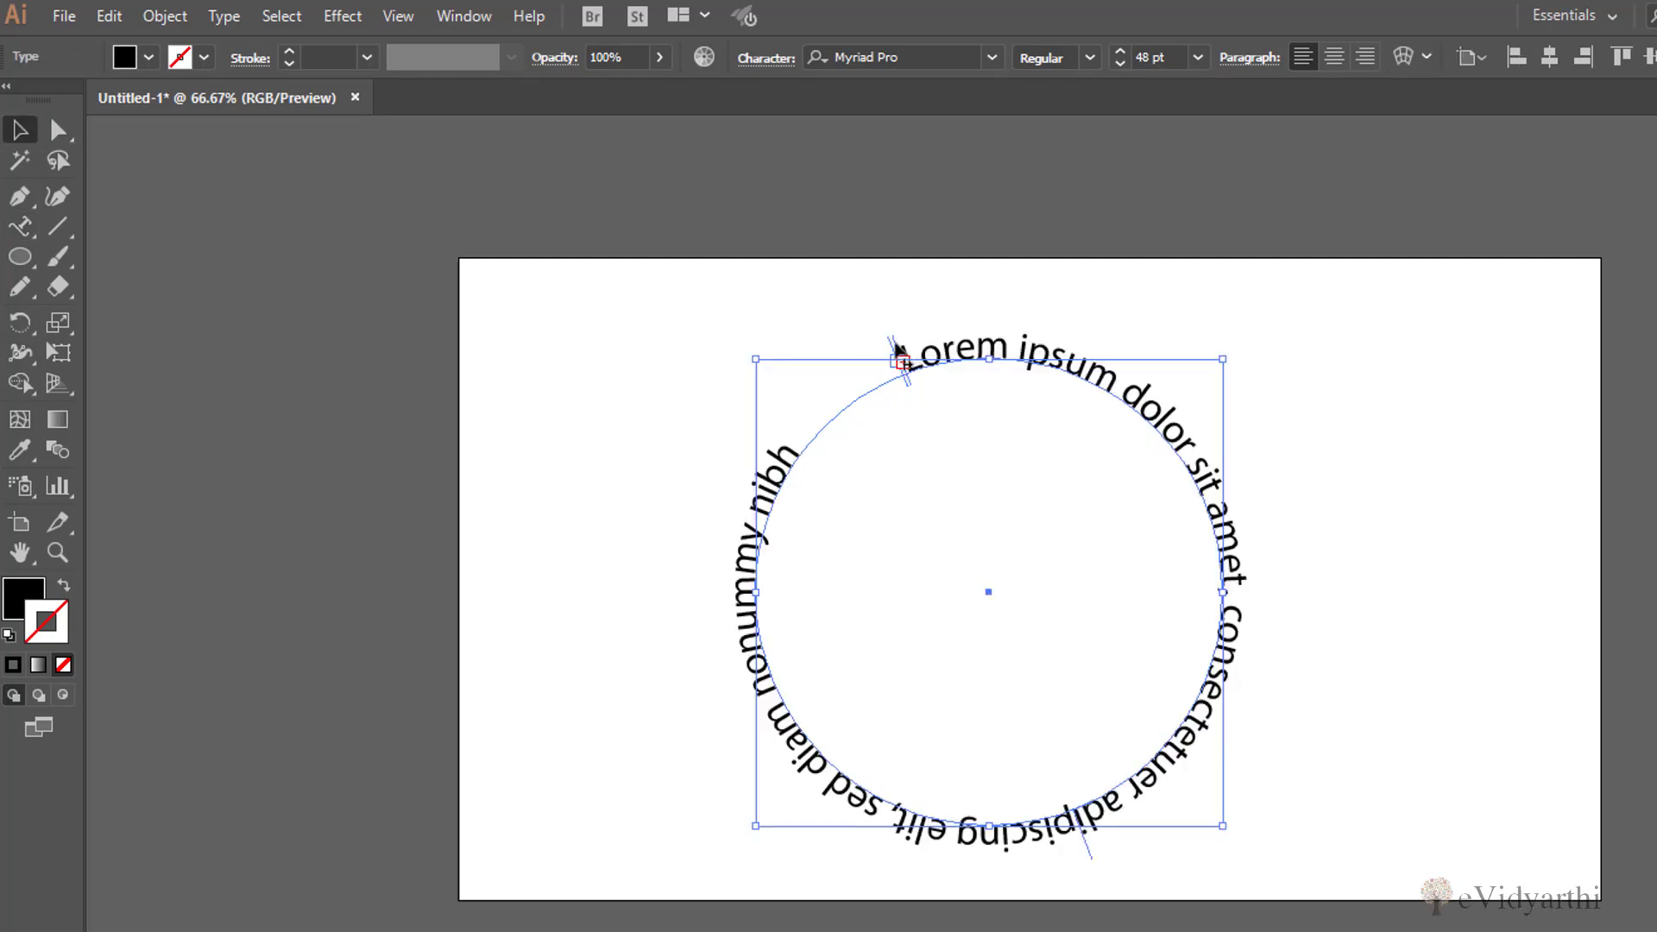
drag(901, 354, 1011, 354)
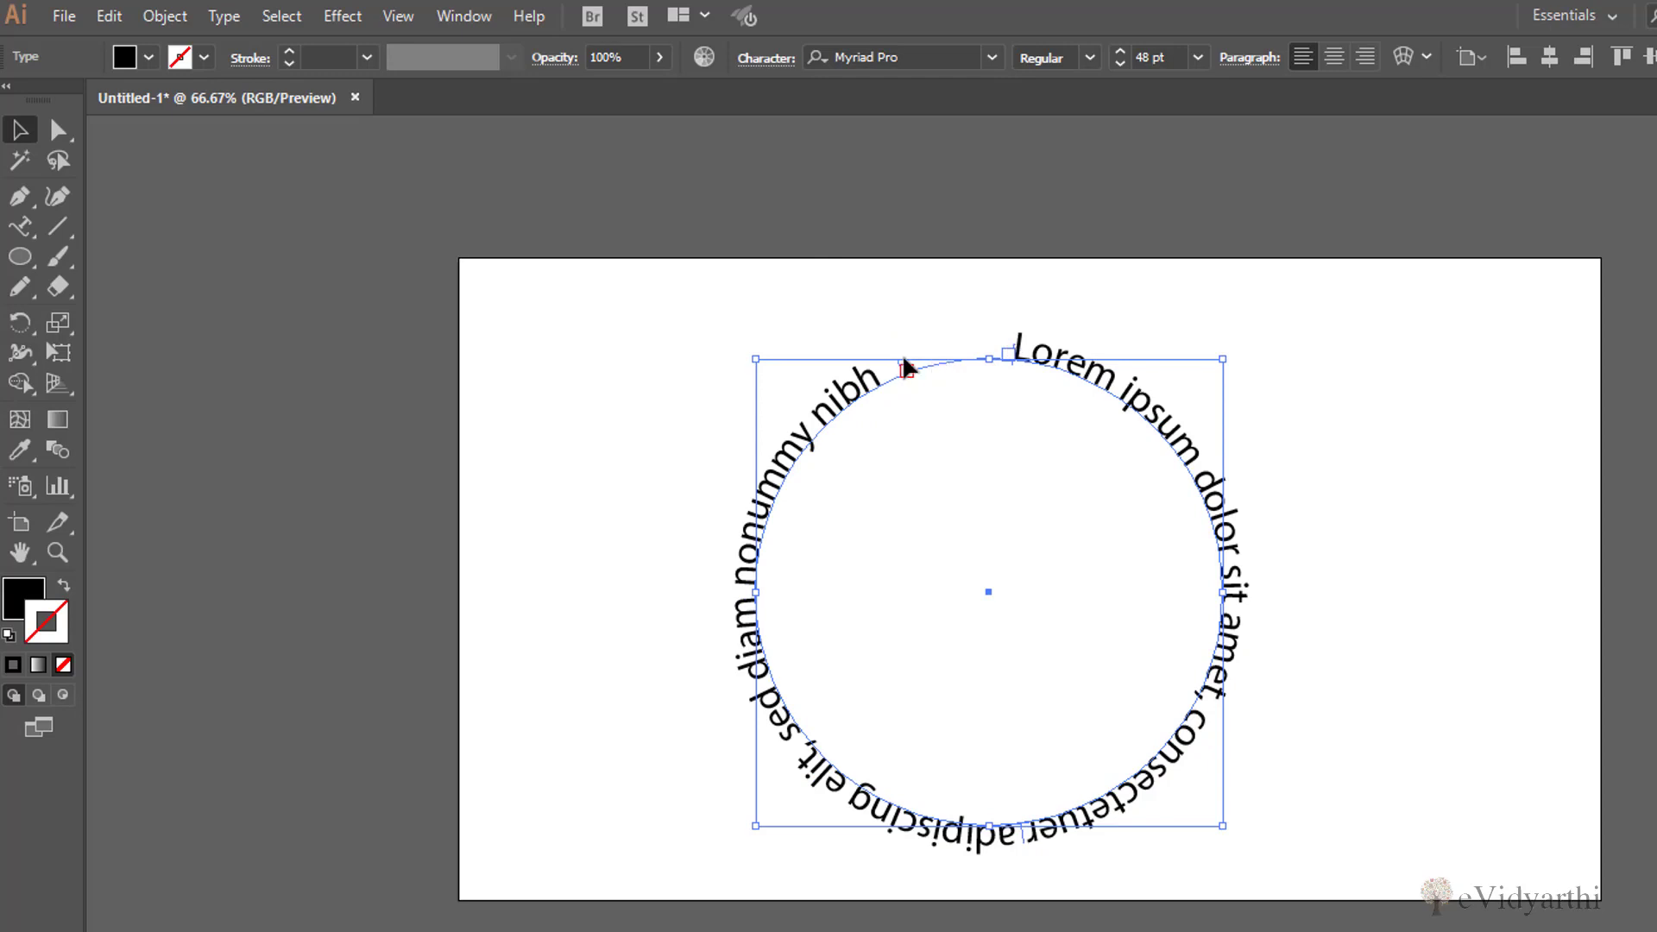
drag(907, 370, 992, 826)
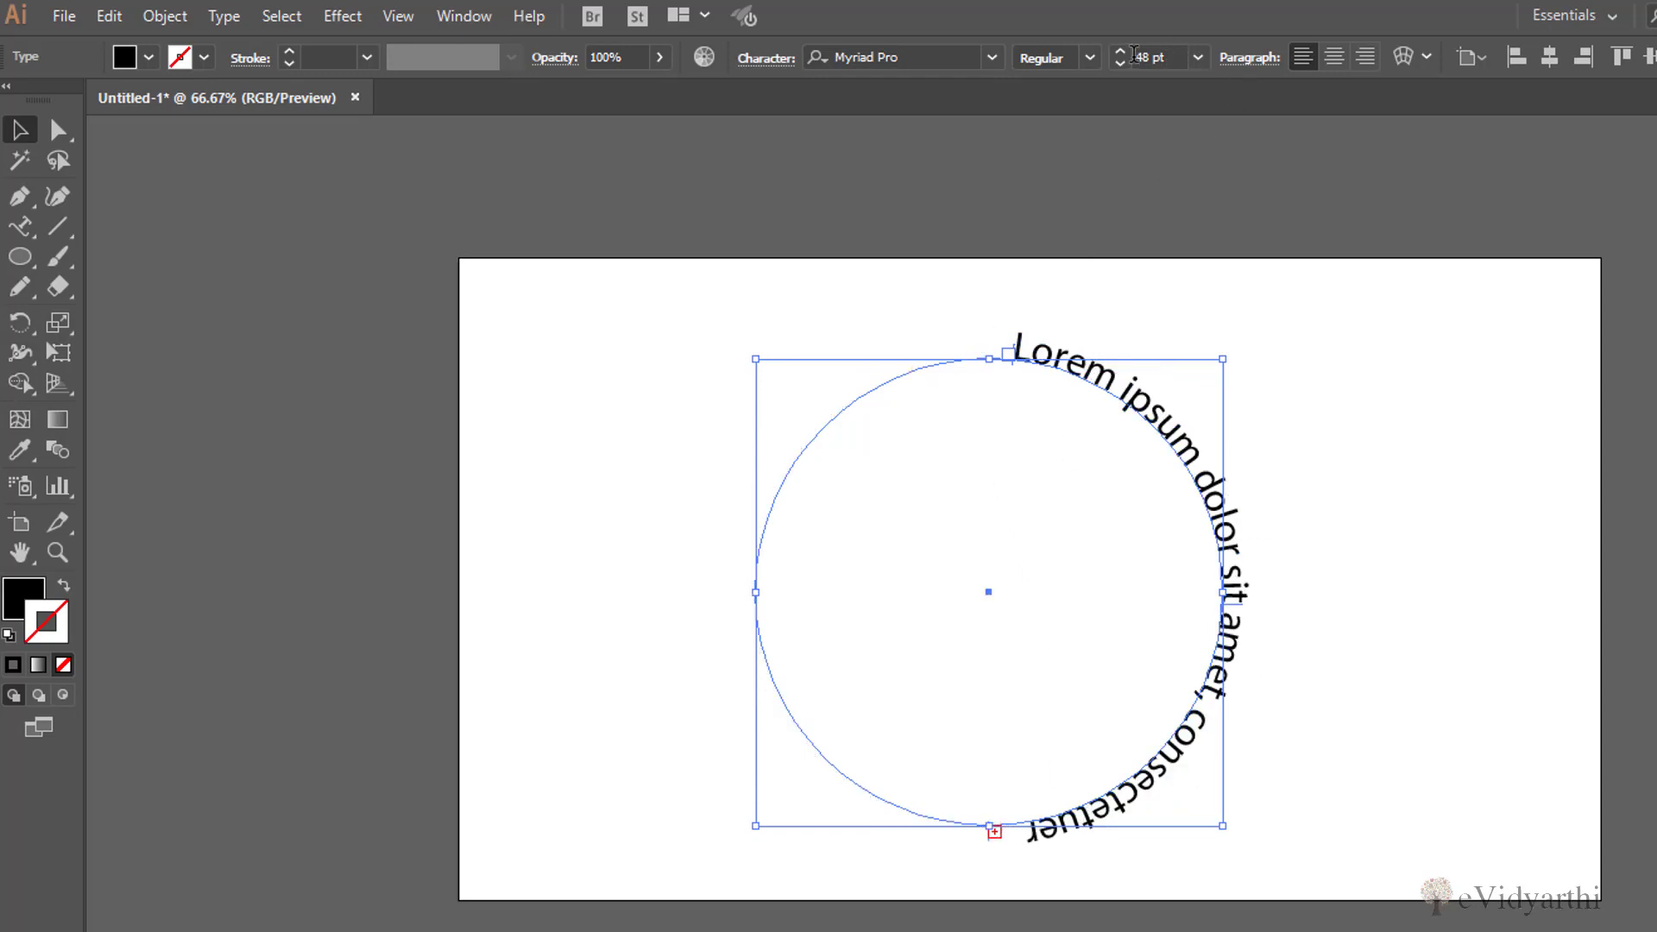
click(1122, 53)
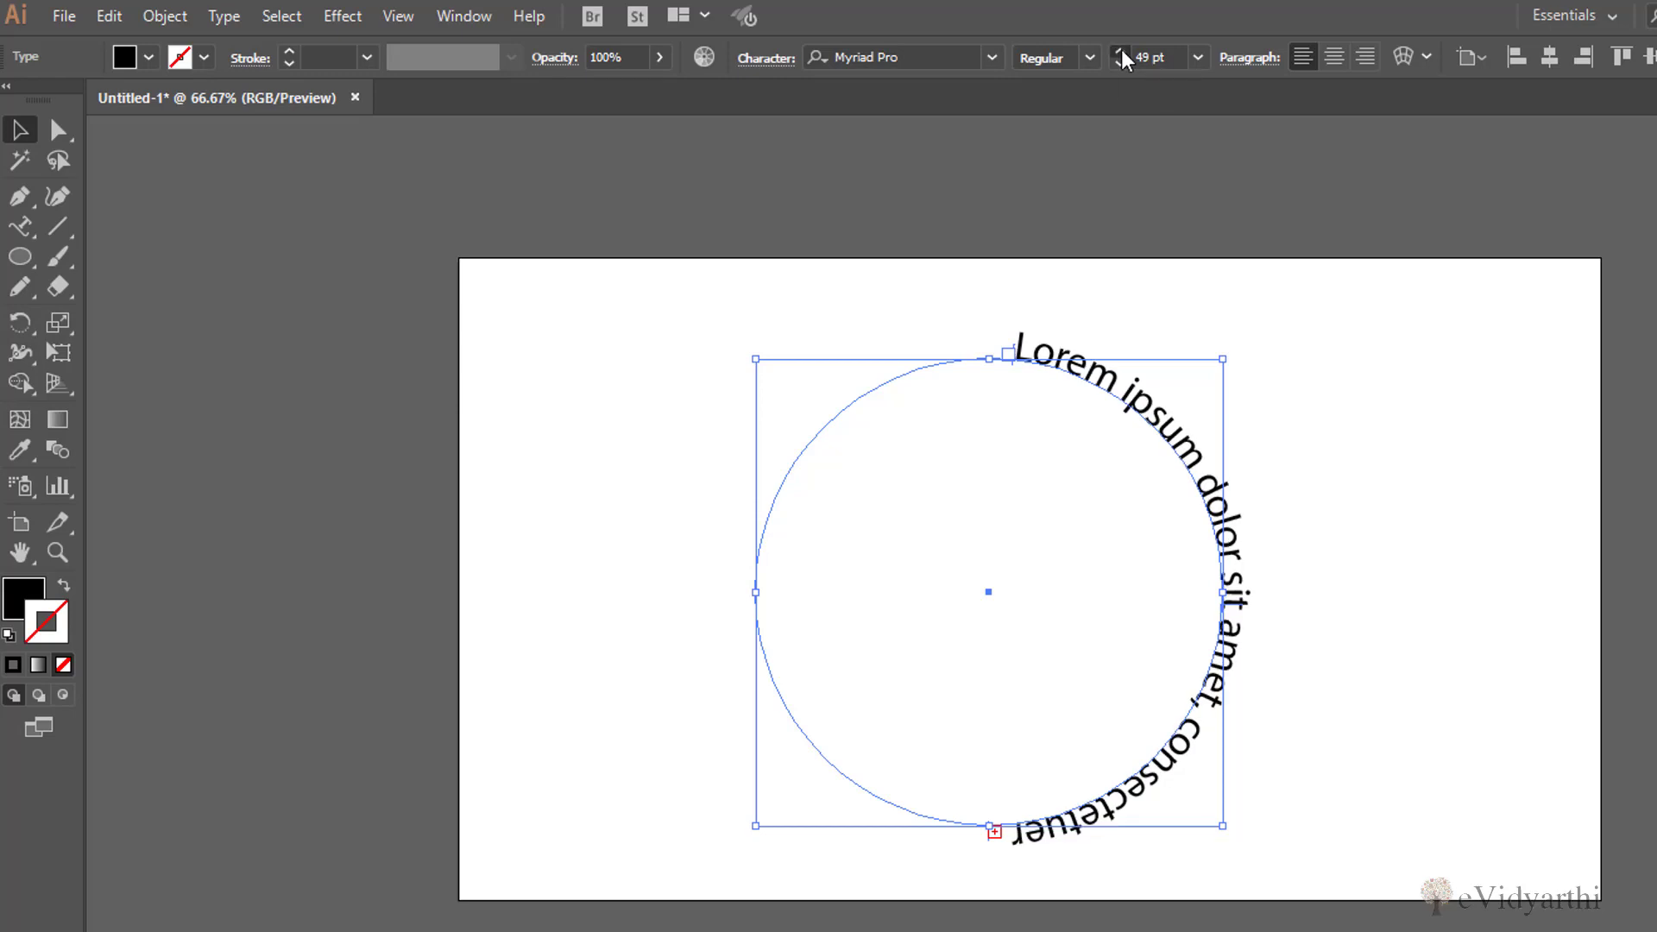
click(1122, 53)
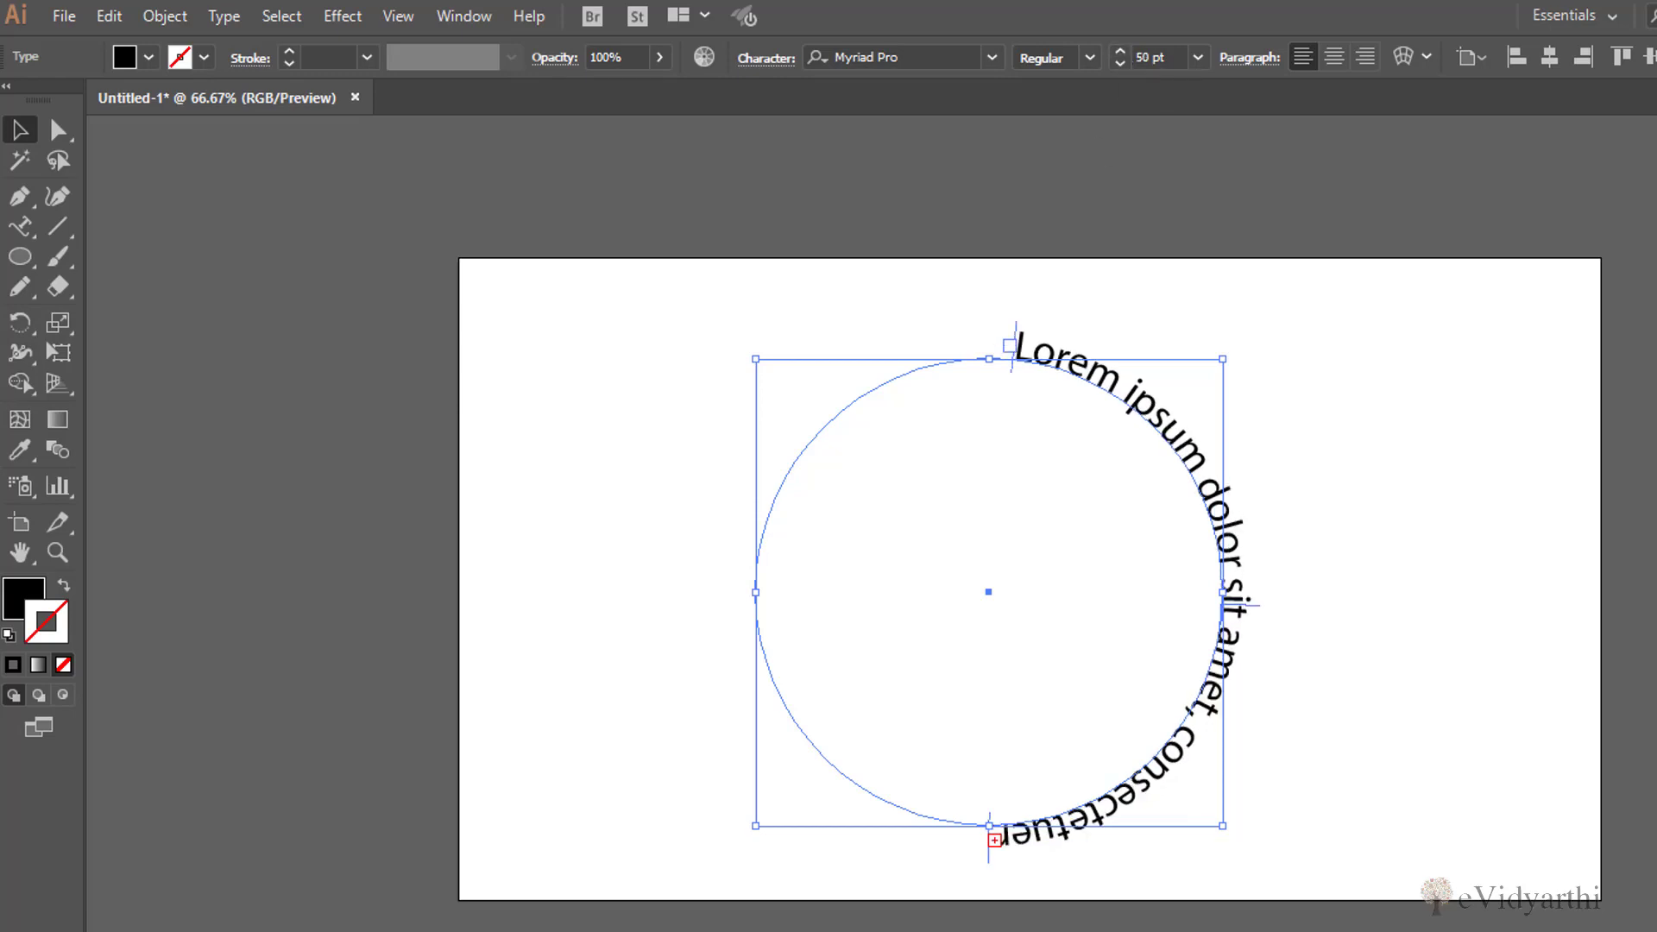
click(1489, 700)
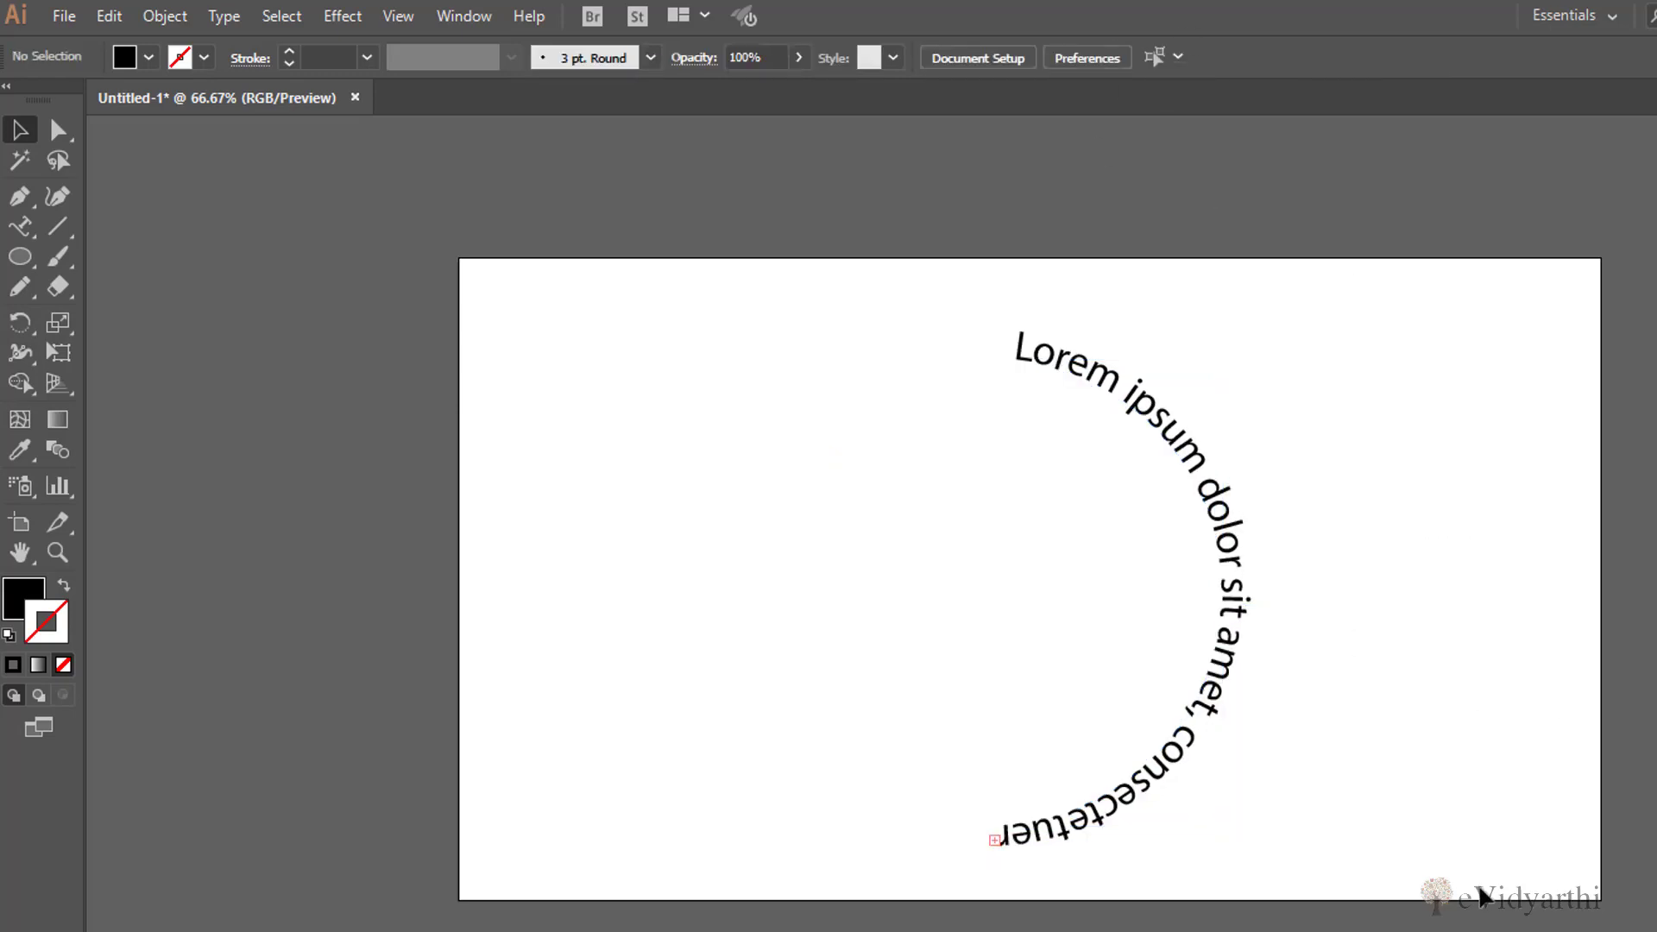